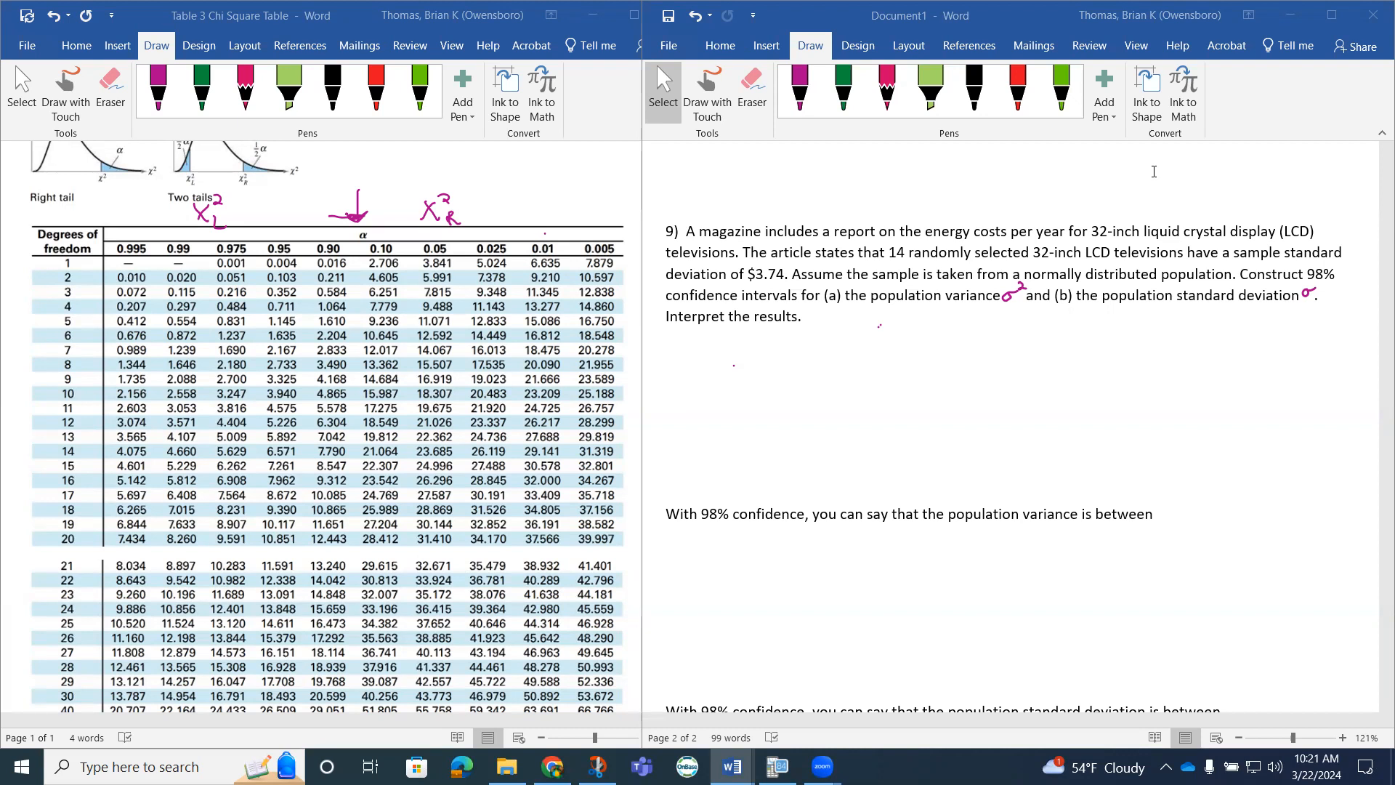
- Select the magenta pen on the Draw tab to start inking the solution
click(800, 85)
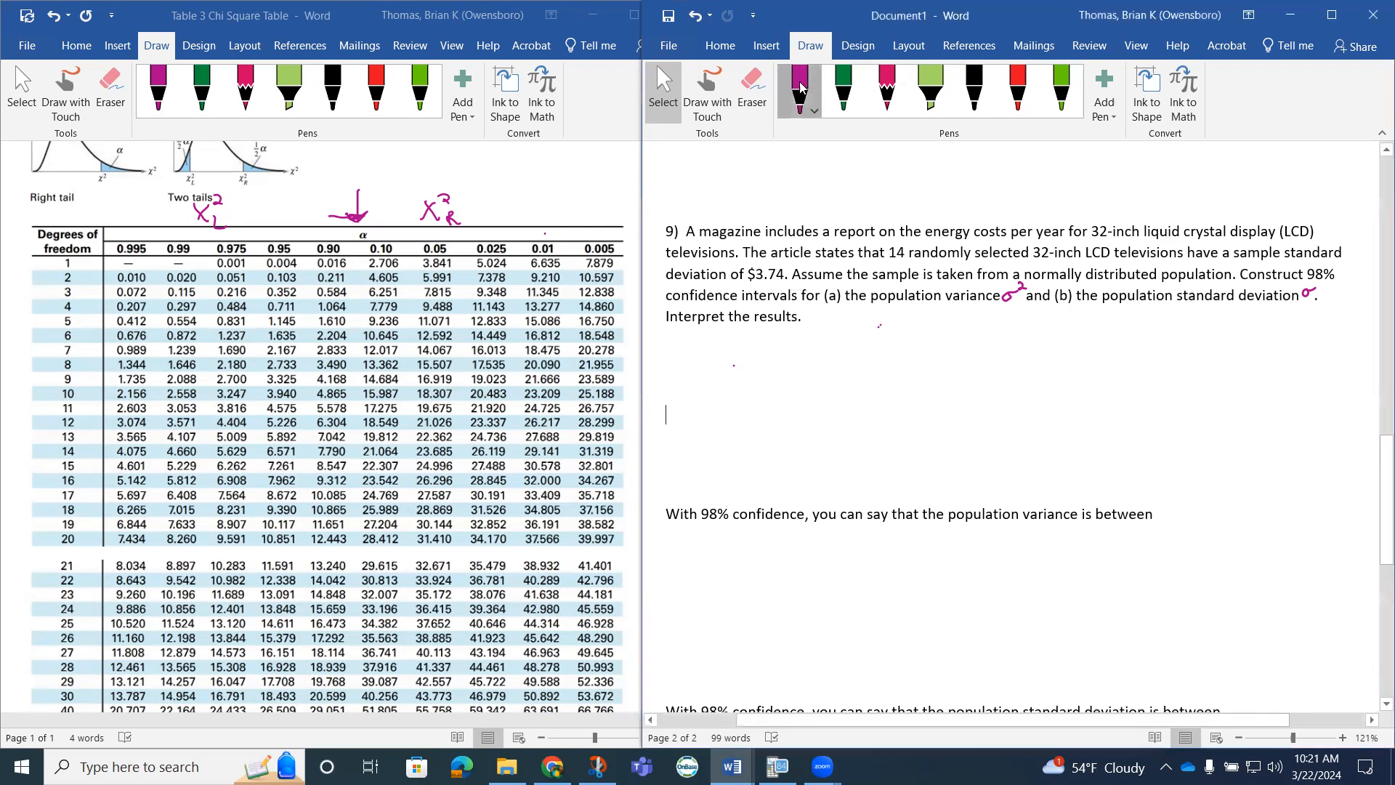
click(800, 85)
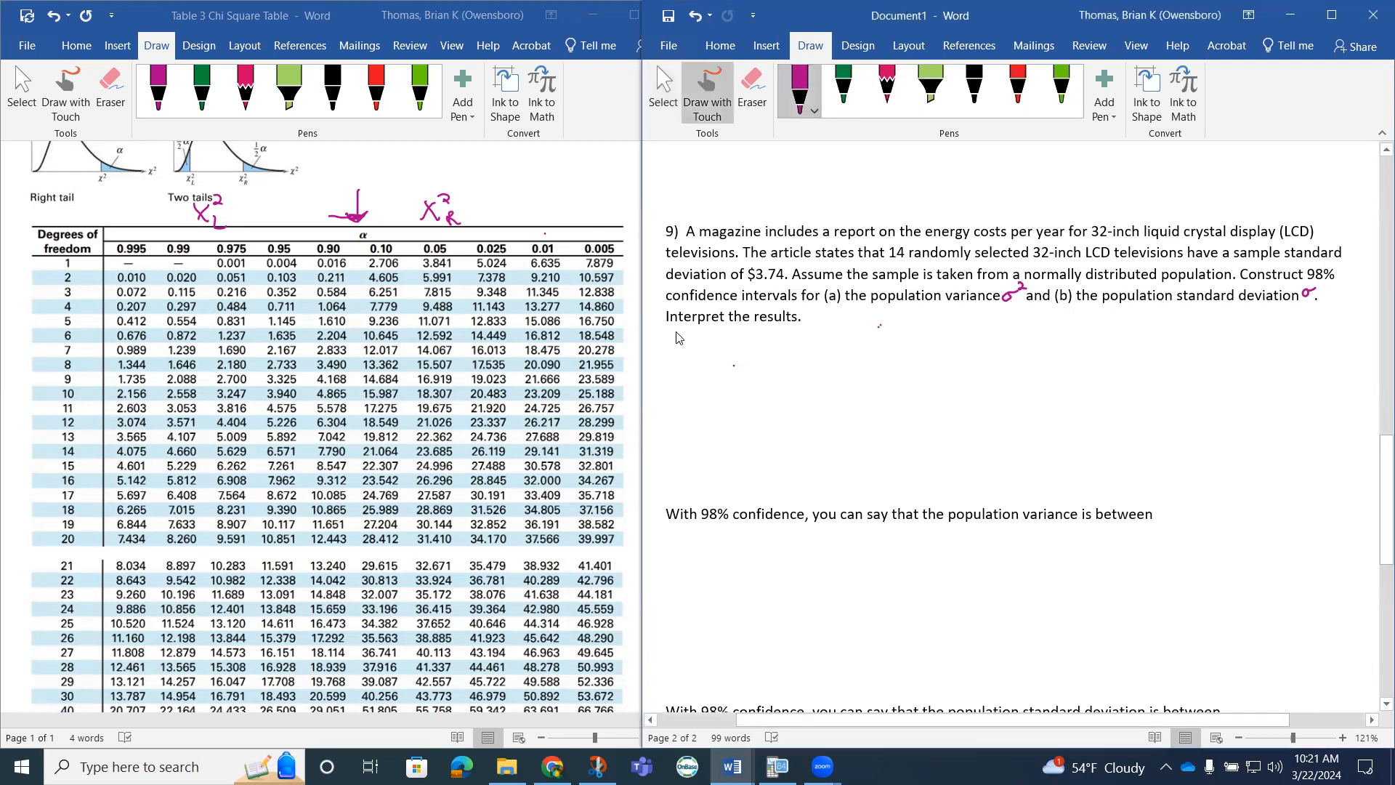
- Handwrite the variance interval formula (n-1)s²/χ²R < σ² < (n-1)s²/χ²L below the problem
mouse_move(678, 334)
mouse_down()
mouse_move(675, 363)
mouse_move(726, 347)
mouse_move(734, 357)
mouse_up()
mouse_move(749, 335)
mouse_down()
mouse_move(744, 360)
mouse_move(773, 338)
mouse_up()
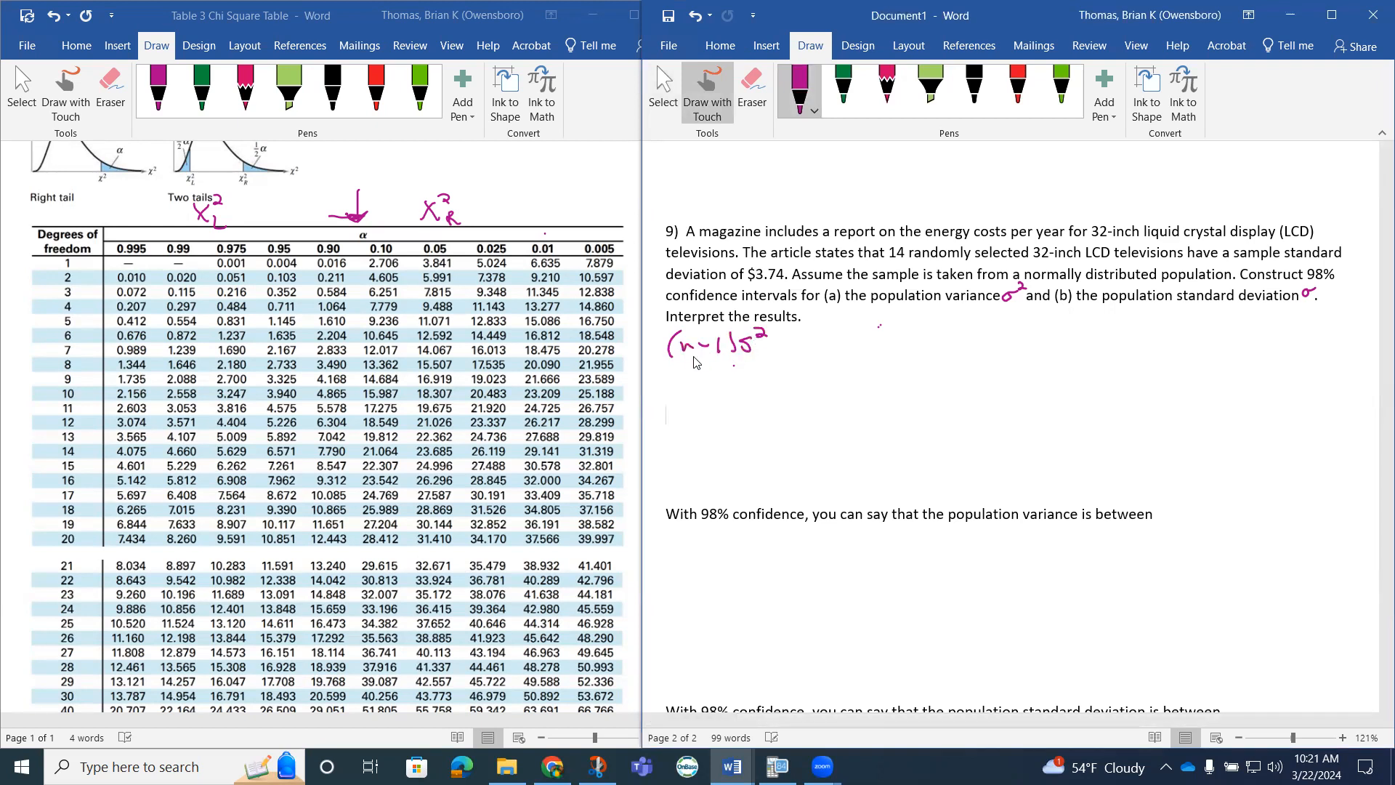
mouse_move(677, 363)
mouse_down()
mouse_move(756, 360)
mouse_move(698, 388)
mouse_move(730, 364)
mouse_move(734, 399)
mouse_up()
mouse_move(792, 347)
mouse_down()
mouse_move(797, 364)
mouse_move(851, 341)
mouse_move(877, 360)
mouse_move(955, 347)
mouse_up()
mouse_move(966, 333)
mouse_down()
mouse_move(968, 363)
mouse_move(1018, 338)
mouse_up()
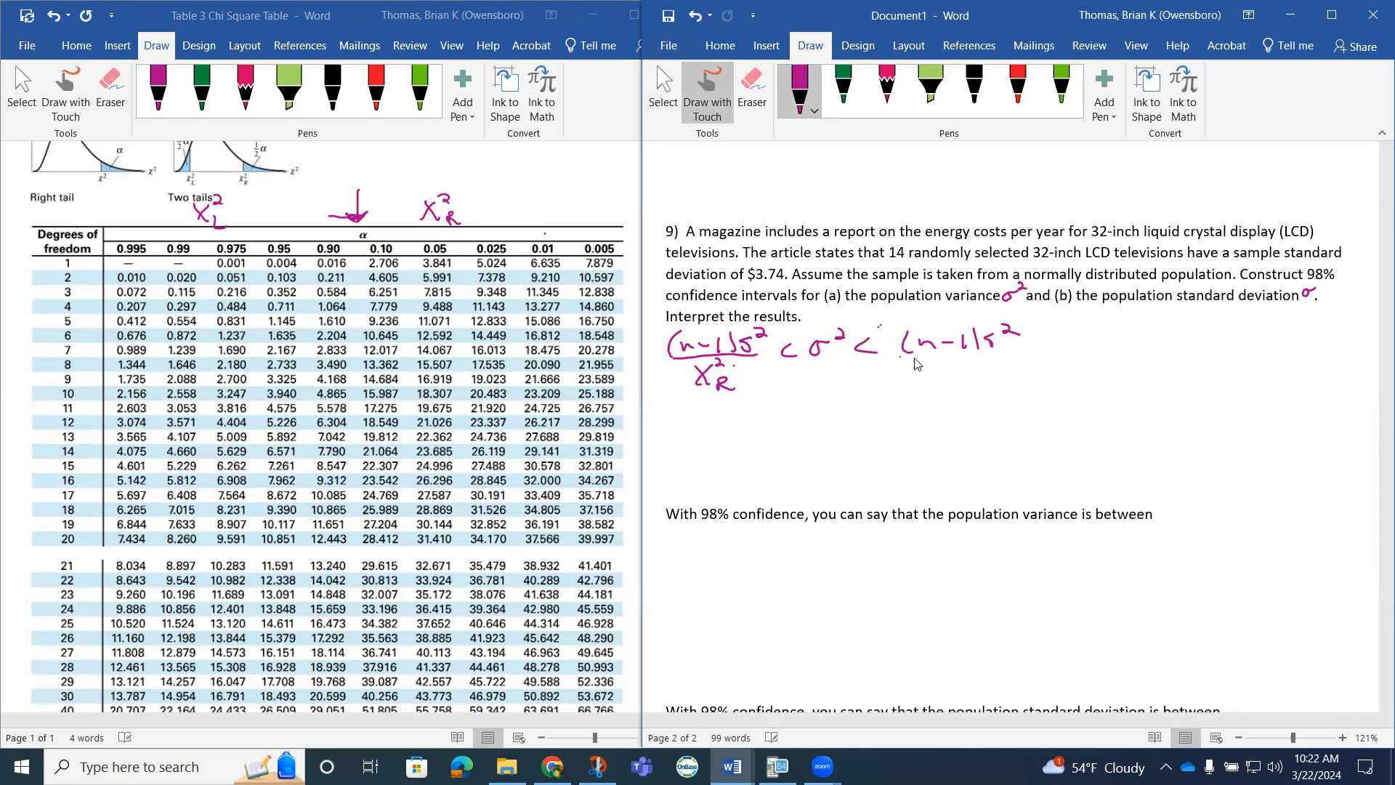
mouse_move(903, 362)
mouse_down()
mouse_move(1011, 364)
mouse_move(940, 394)
mouse_move(981, 379)
mouse_move(1003, 402)
mouse_up()
- Write d.f. = 13 and s² = 3.74² = to the right of the formula
mouse_move(1135, 315)
mouse_down()
mouse_move(1143, 347)
mouse_move(1162, 347)
mouse_up()
drag(1156, 332, 1181, 343)
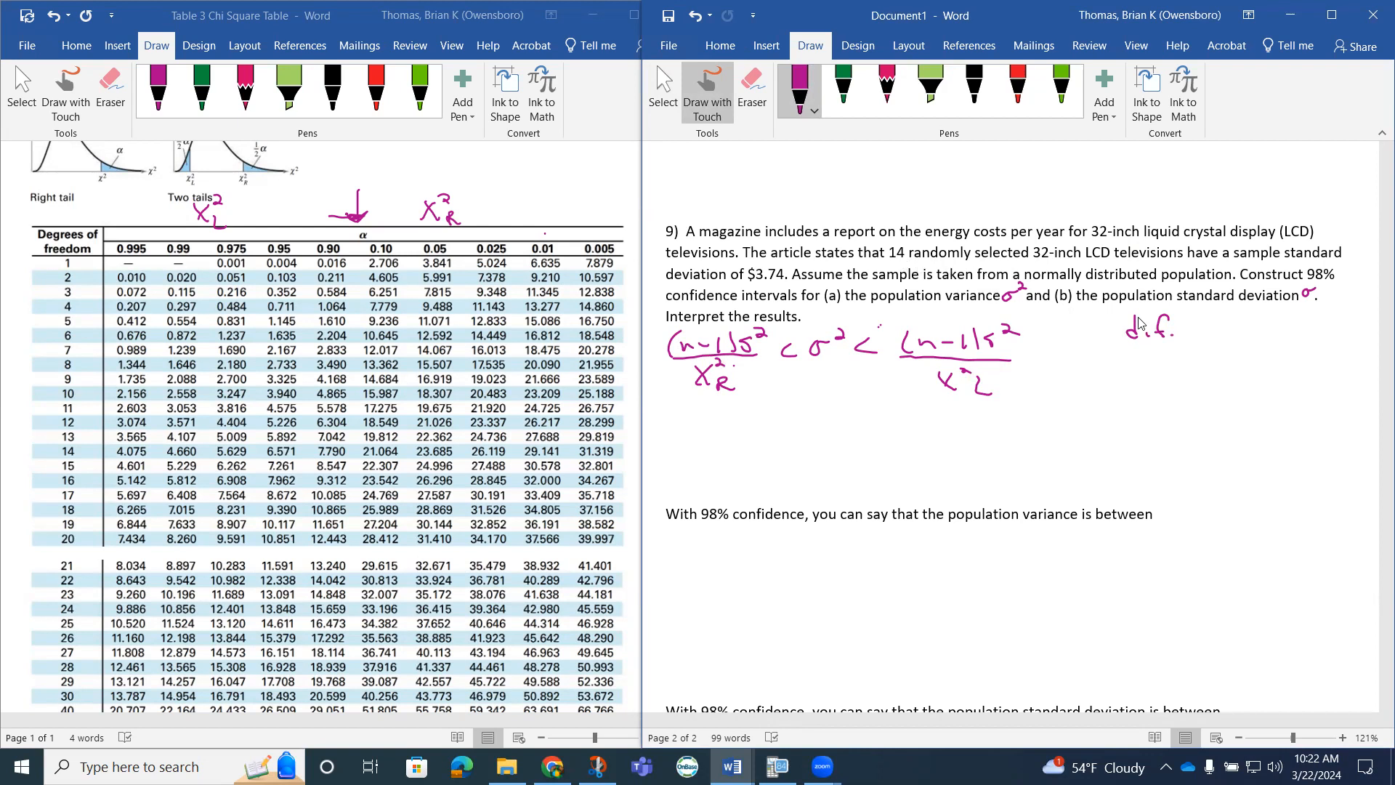
drag(1193, 326, 1236, 336)
mouse_move(1153, 356)
mouse_down()
mouse_move(1147, 376)
mouse_move(1170, 359)
mouse_move(1190, 369)
mouse_up()
mouse_move(1205, 352)
mouse_down()
mouse_move(1231, 377)
mouse_move(1279, 358)
mouse_up()
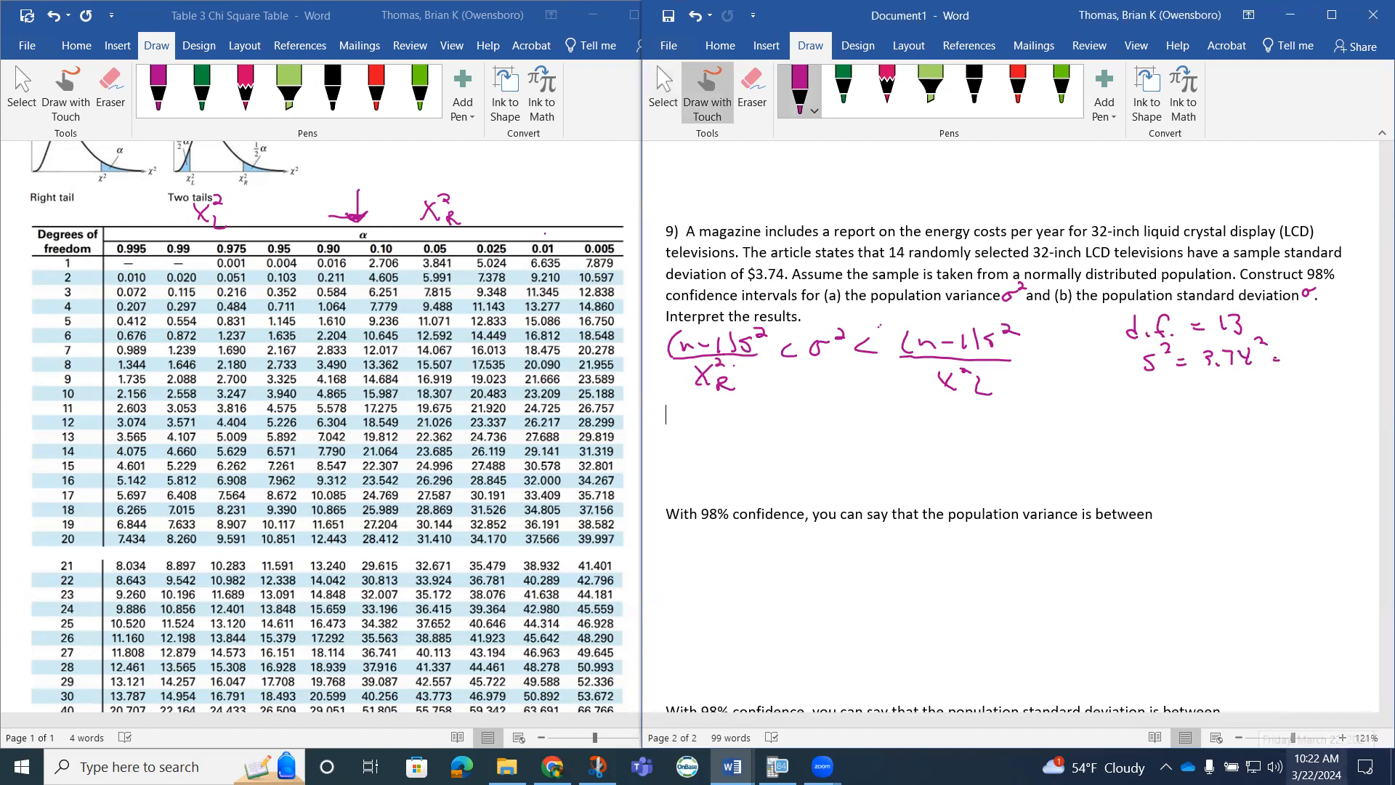
- On the TI calculator, clear the screen and evaluate 3.74² to get 13.9876
click(777, 766)
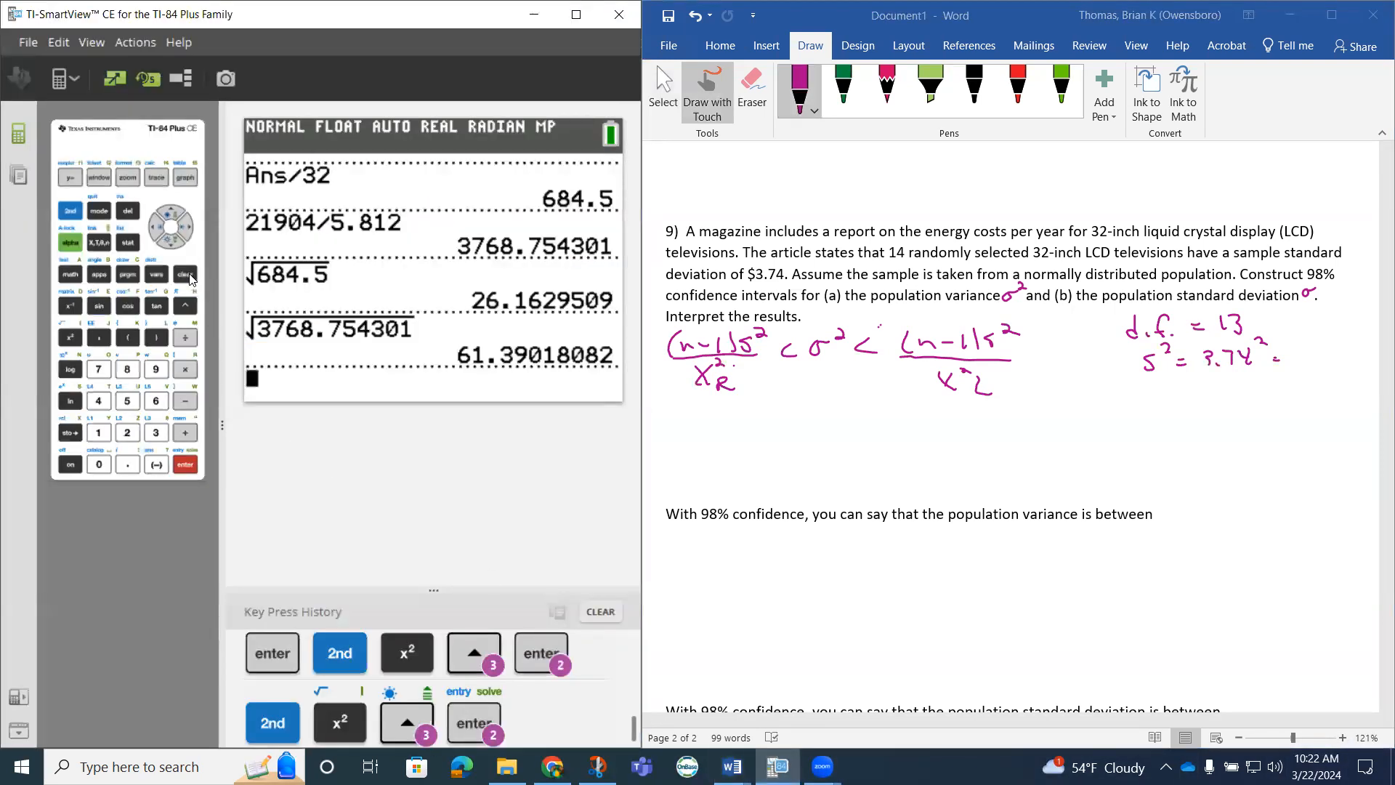
click(185, 274)
click(154, 432)
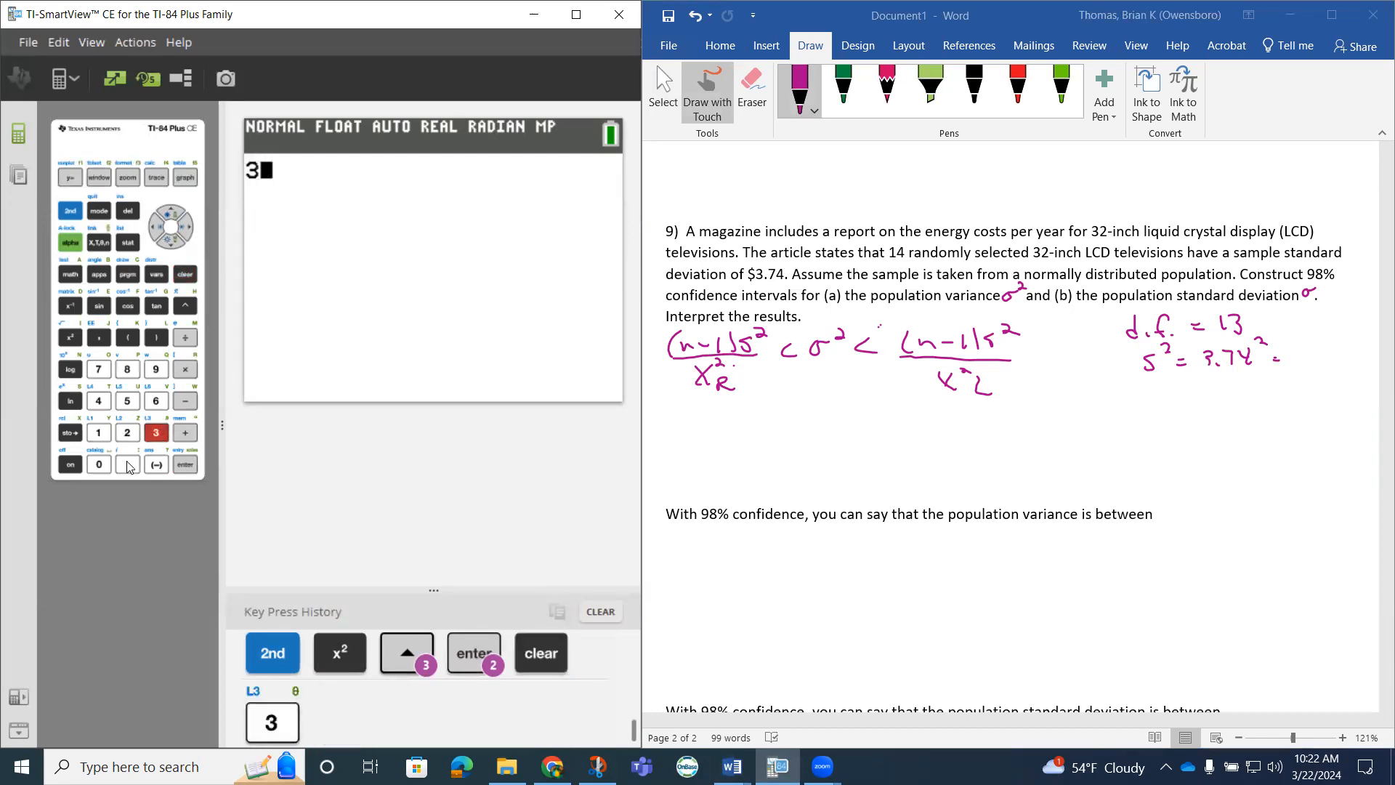
click(128, 465)
click(99, 369)
click(98, 400)
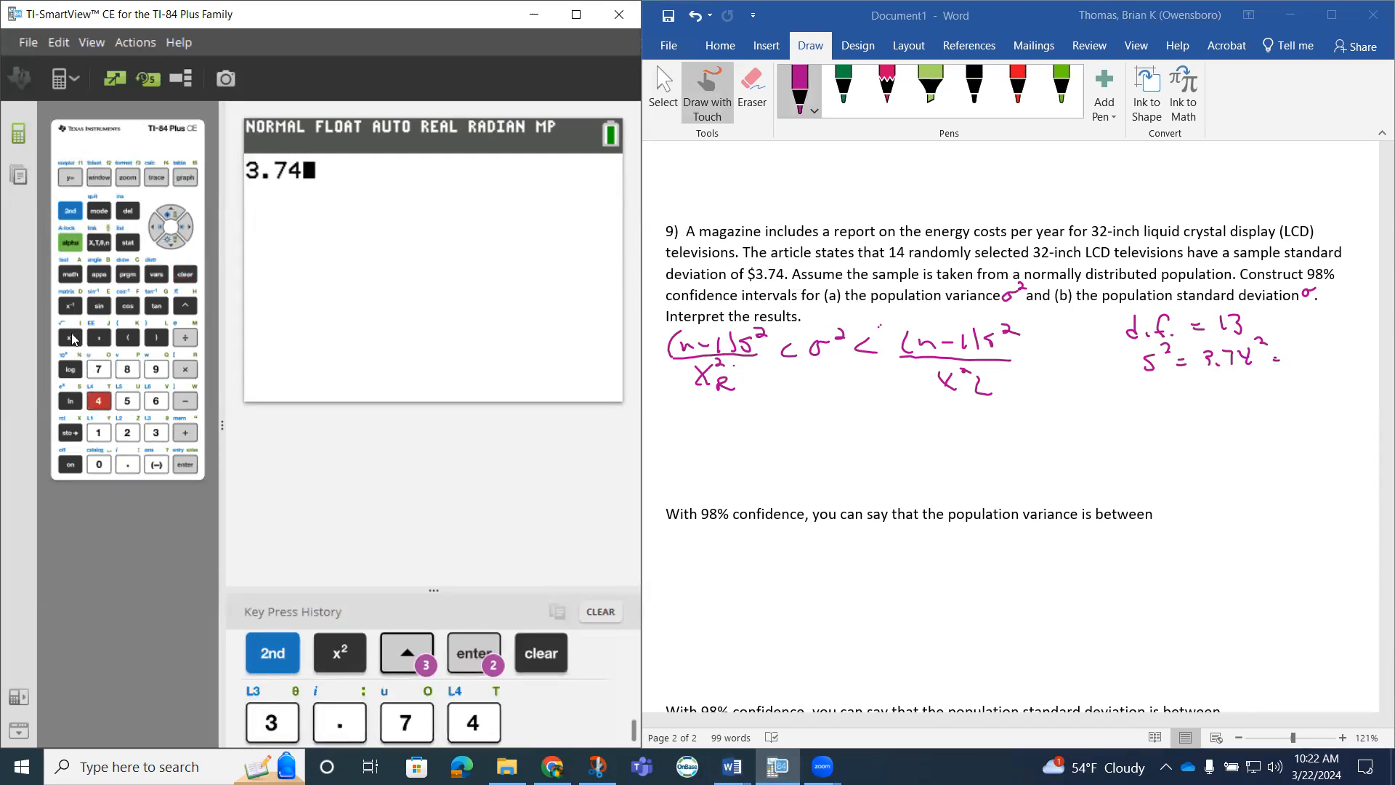
click(71, 337)
click(184, 466)
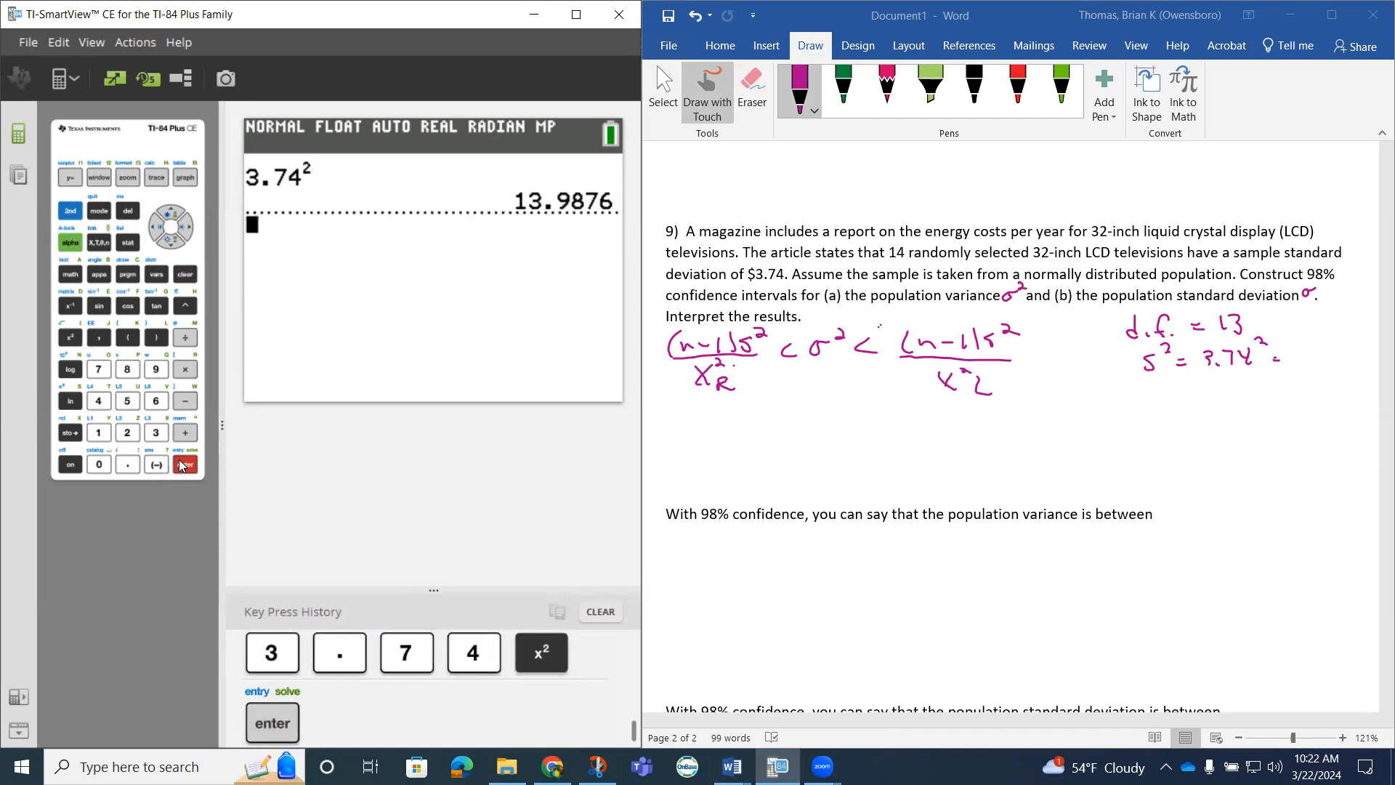
- Ink 13.9876 after s² = 3.74² = in the Word notes
mouse_move(1291, 347)
mouse_down()
mouse_move(1292, 371)
mouse_move(1314, 371)
mouse_up()
drag(1321, 347, 1337, 366)
mouse_move(1335, 340)
mouse_down()
mouse_move(1354, 369)
mouse_move(1332, 371)
mouse_up()
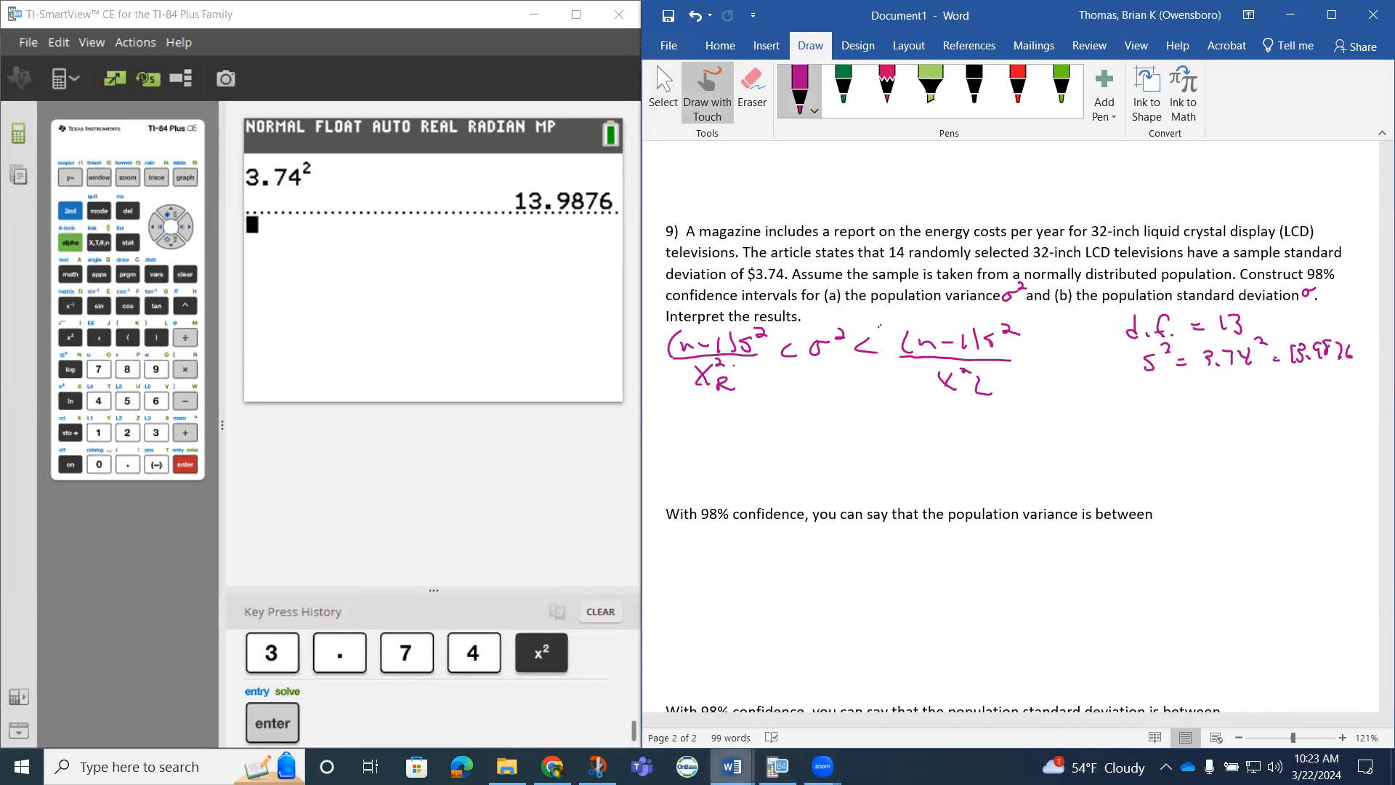
- Bring the chi-square table back beside the document and resume drawing in the notes
mouse_move(731, 766)
click(773, 735)
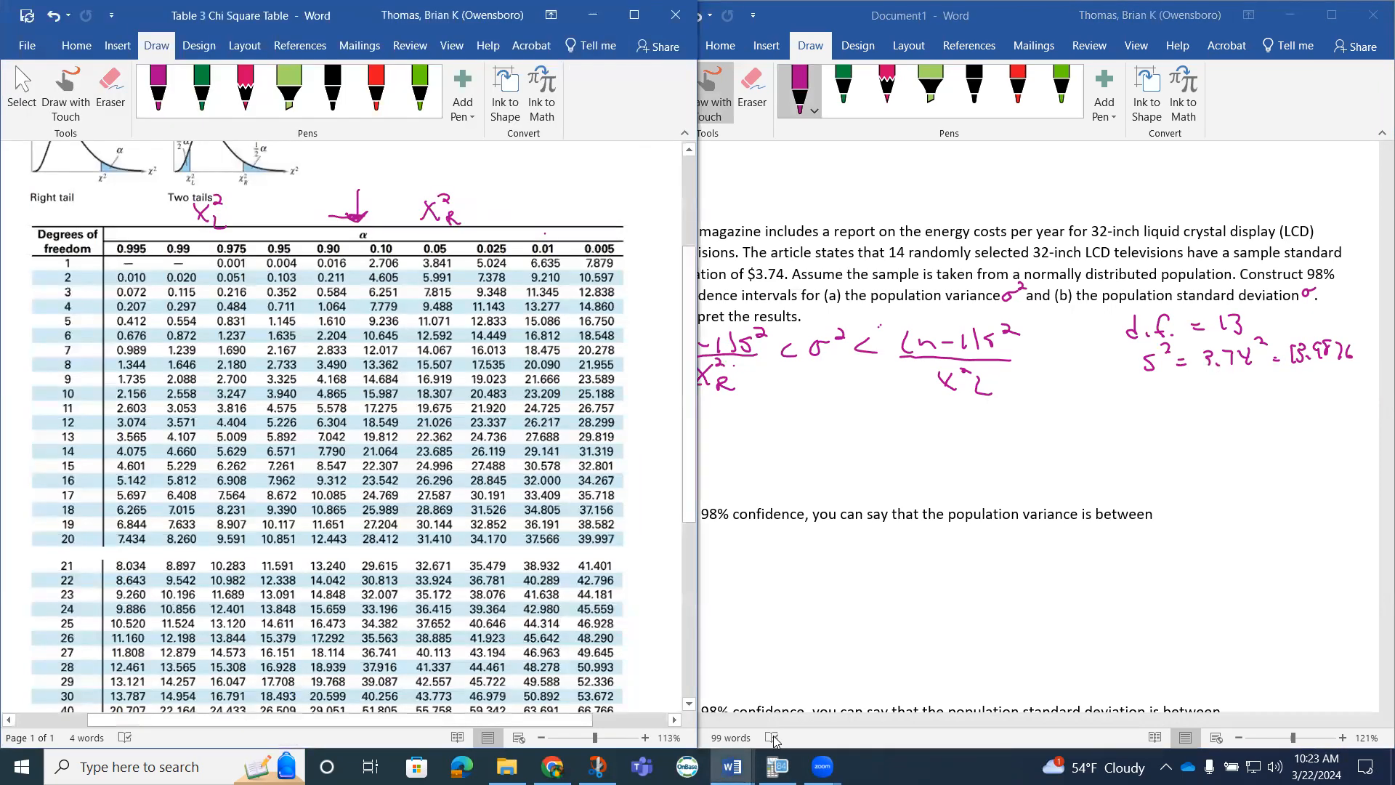
click(964, 465)
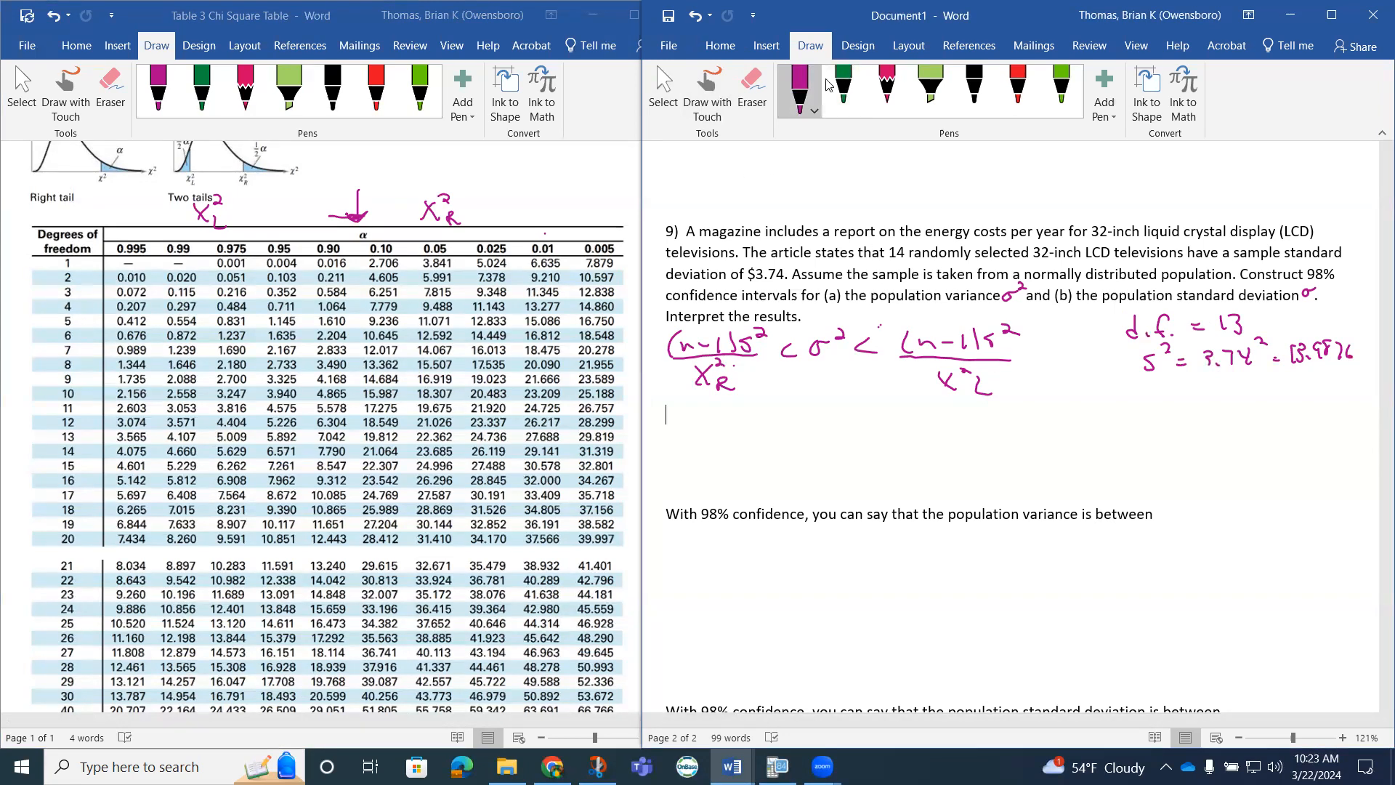
click(801, 88)
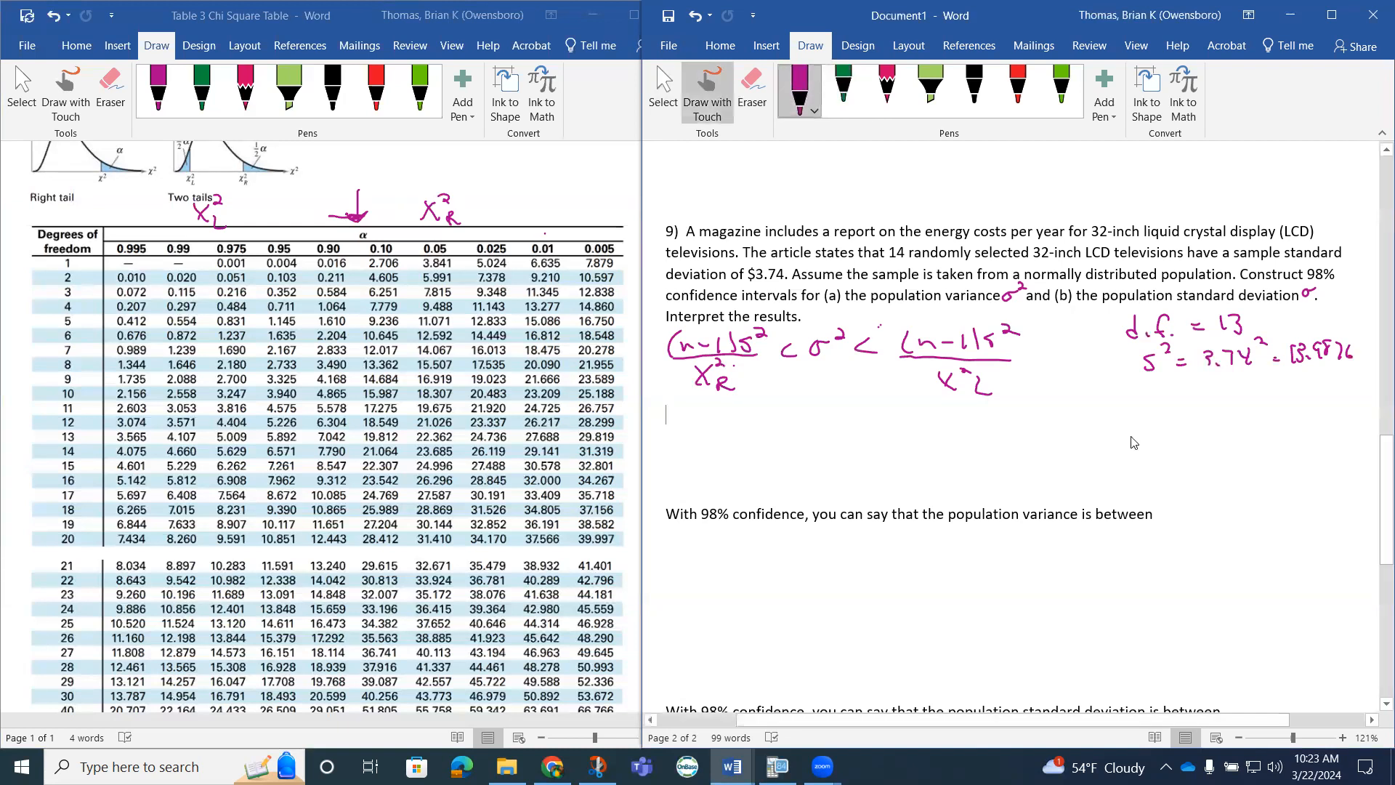
- Sketch axes and a skewed chi-square curve in green, marking χ²L and χ²R cutoffs
mouse_move(1135, 395)
mouse_down()
mouse_move(1138, 480)
mouse_move(1126, 475)
mouse_move(1349, 470)
mouse_up()
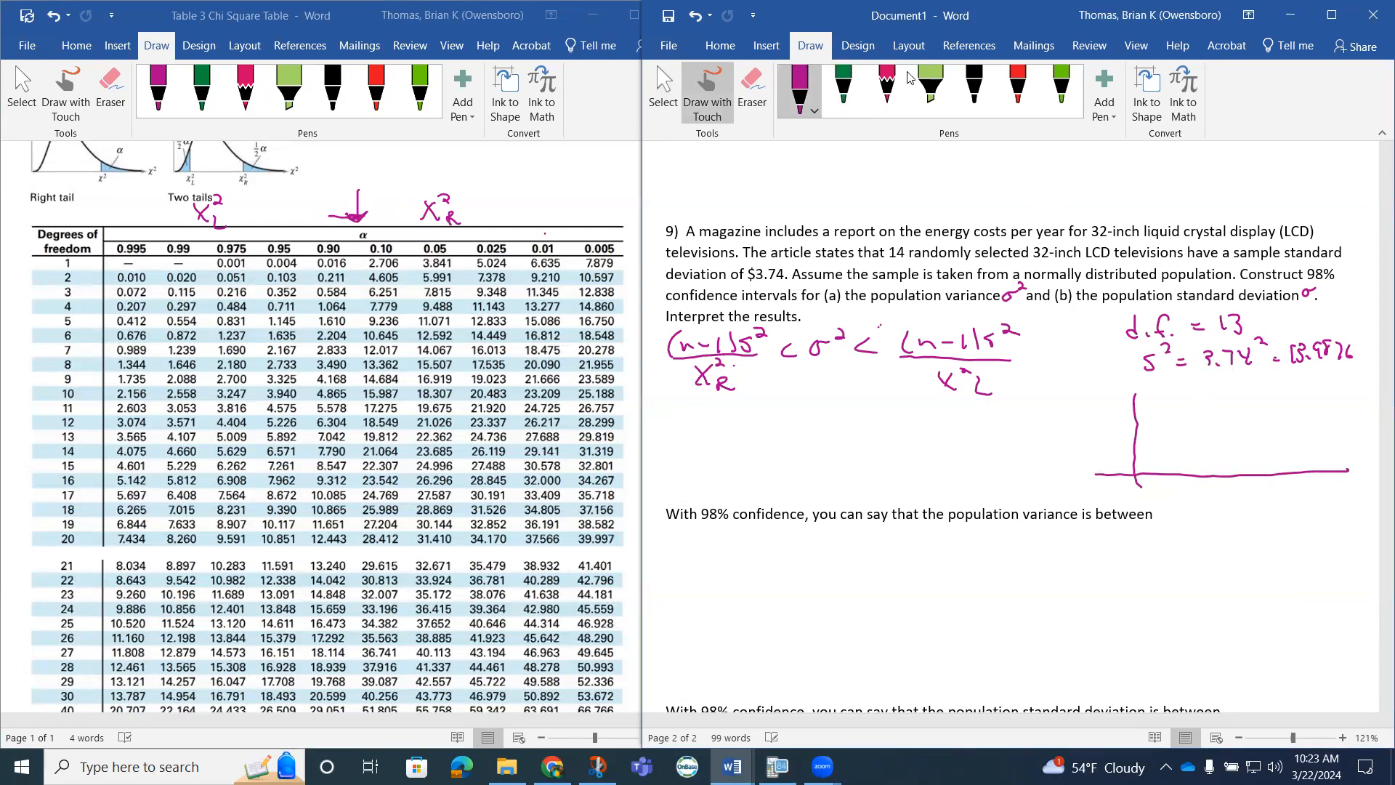
click(844, 91)
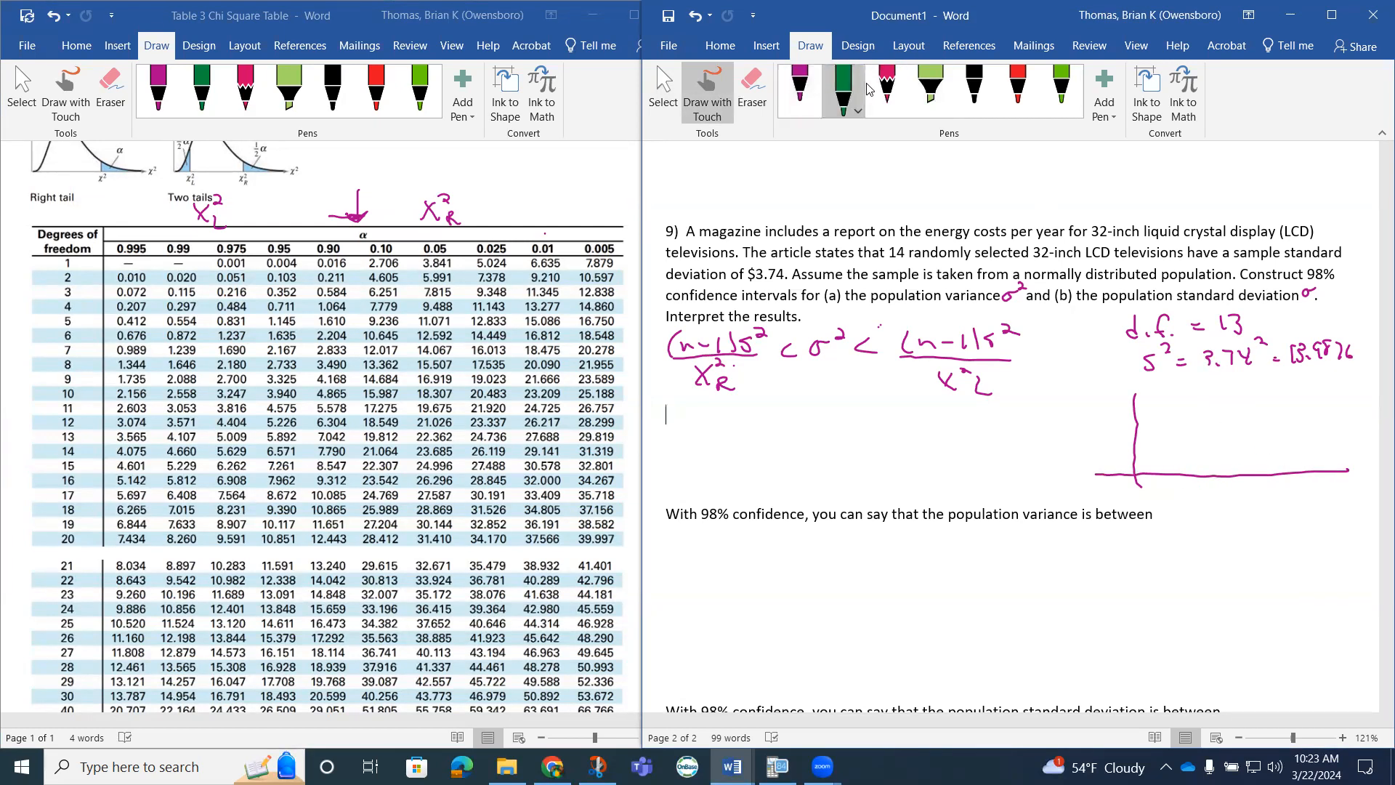
mouse_move(1135, 480)
mouse_down()
mouse_move(1188, 430)
mouse_move(1229, 426)
mouse_move(1285, 468)
mouse_move(1313, 472)
mouse_up()
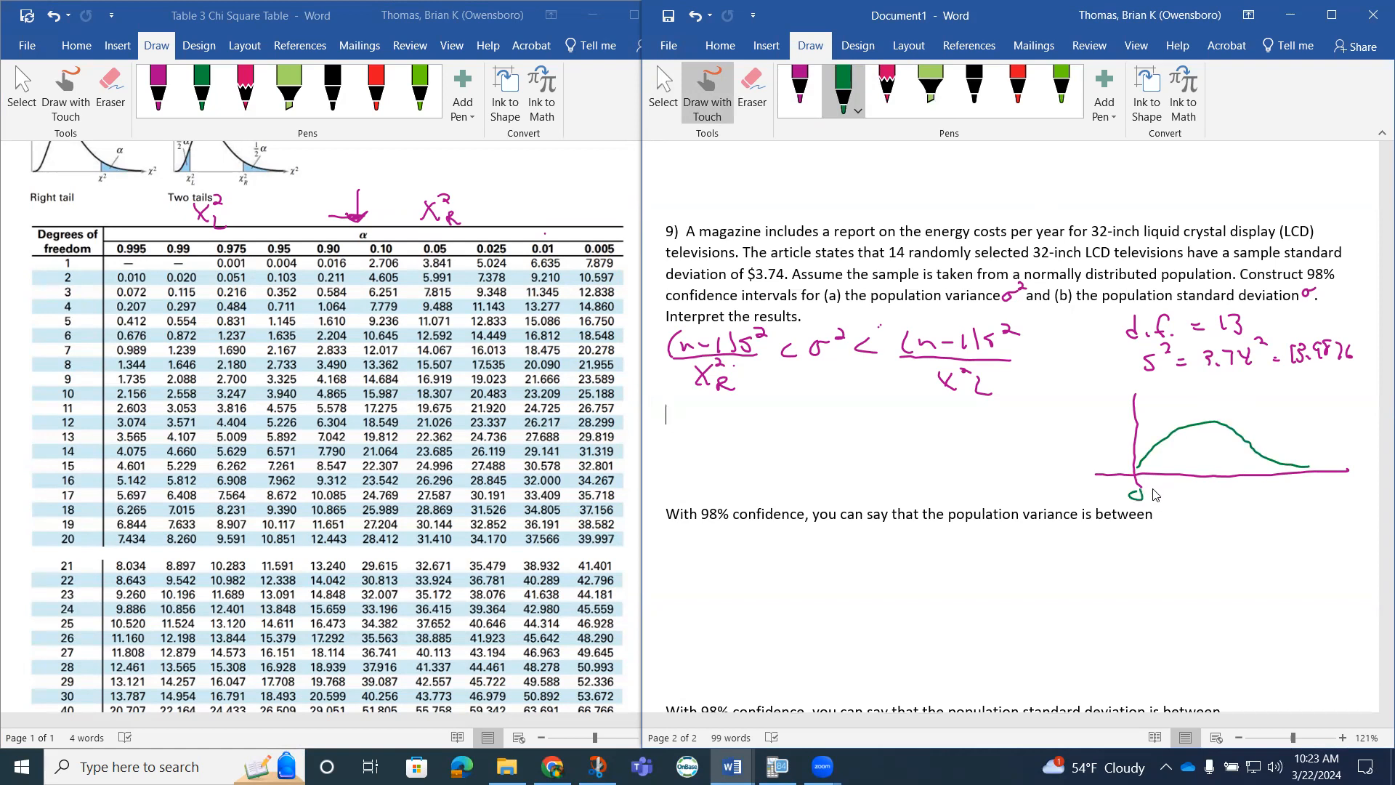
mouse_move(1158, 466)
mouse_down()
mouse_move(1154, 504)
mouse_move(1175, 488)
mouse_move(1181, 512)
mouse_up()
mouse_move(1256, 447)
mouse_down()
mouse_move(1267, 510)
mouse_move(1253, 510)
mouse_move(1286, 524)
mouse_up()
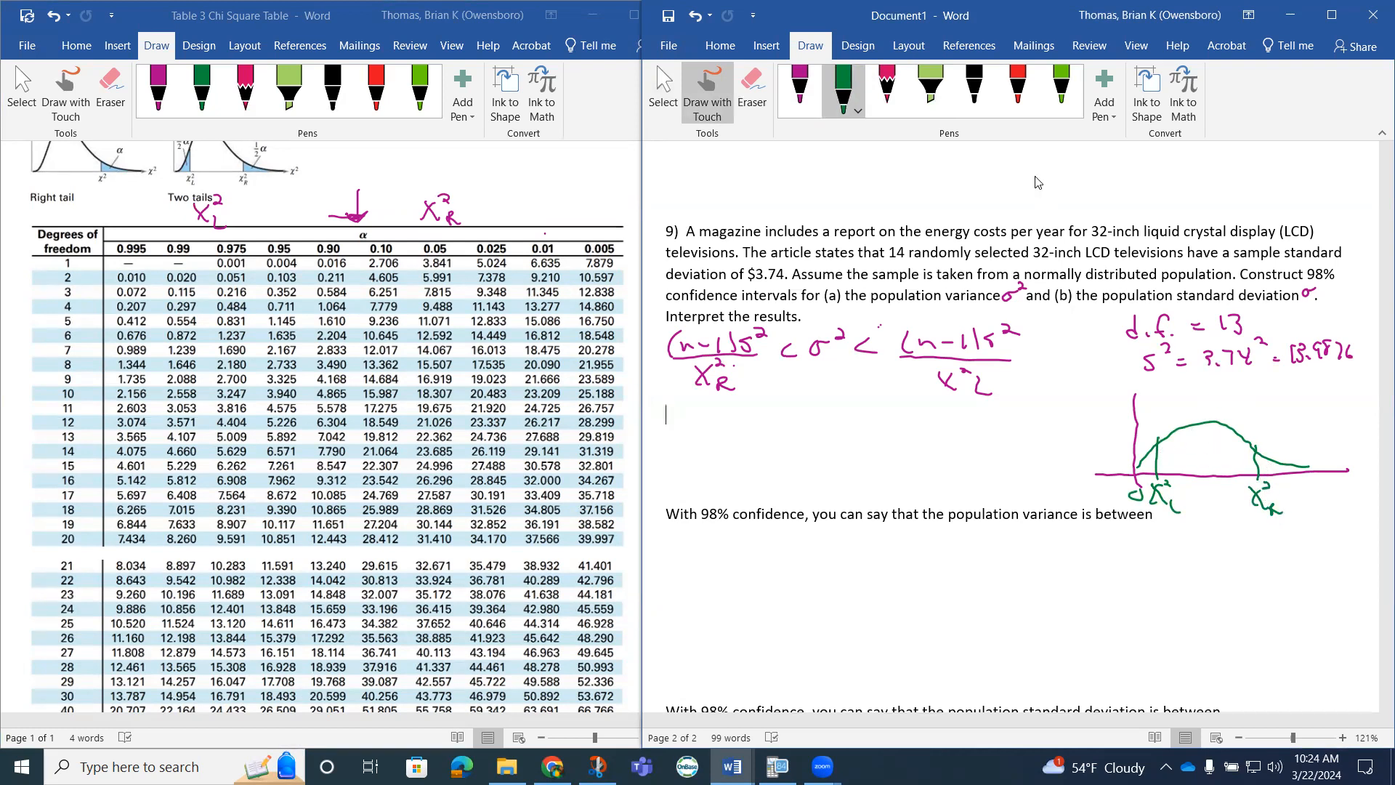
- Shade the middle region in pink, label the right tail .01, and shade the tail
click(888, 90)
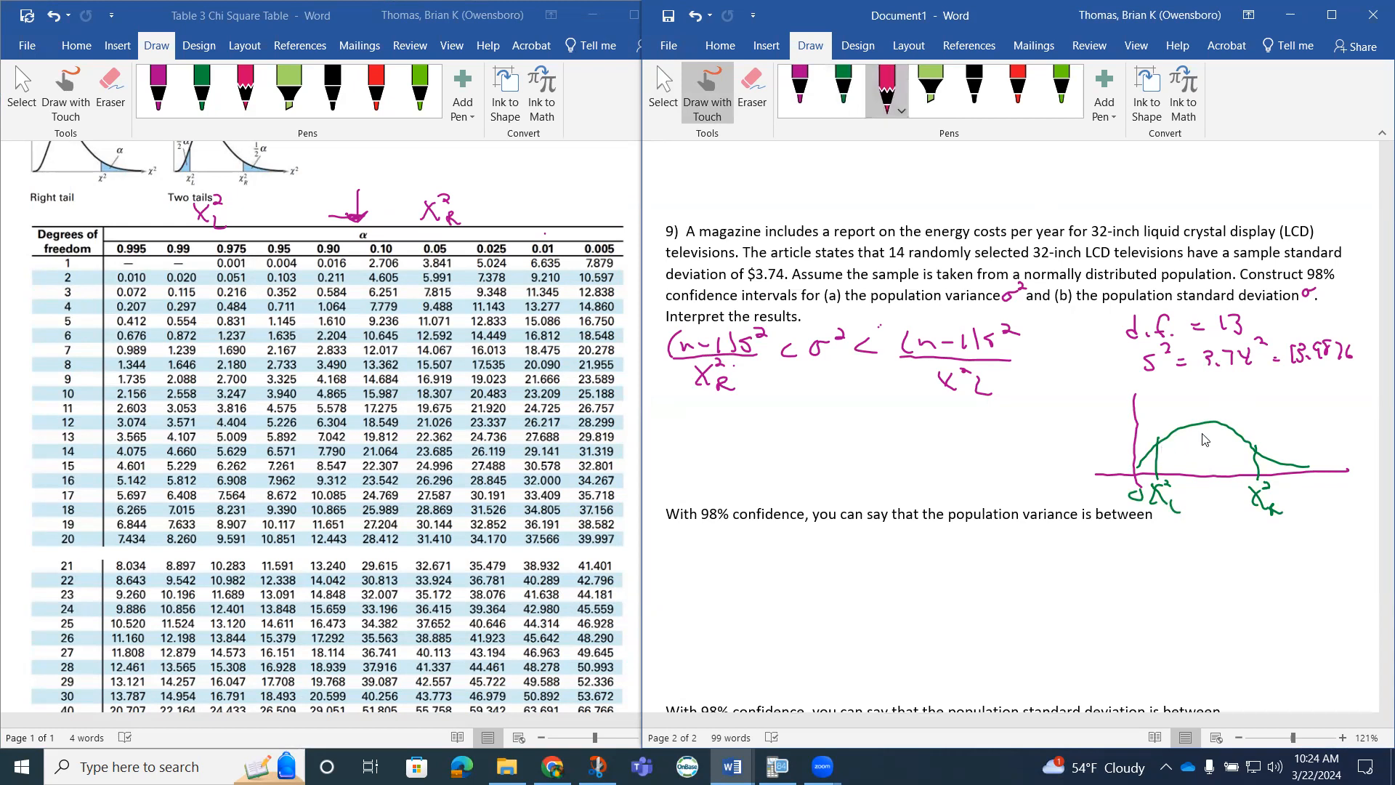
mouse_move(1173, 440)
mouse_down()
mouse_move(1231, 458)
mouse_move(1199, 447)
mouse_move(1178, 463)
mouse_move(1232, 463)
mouse_move(1204, 436)
mouse_move(1177, 464)
mouse_up()
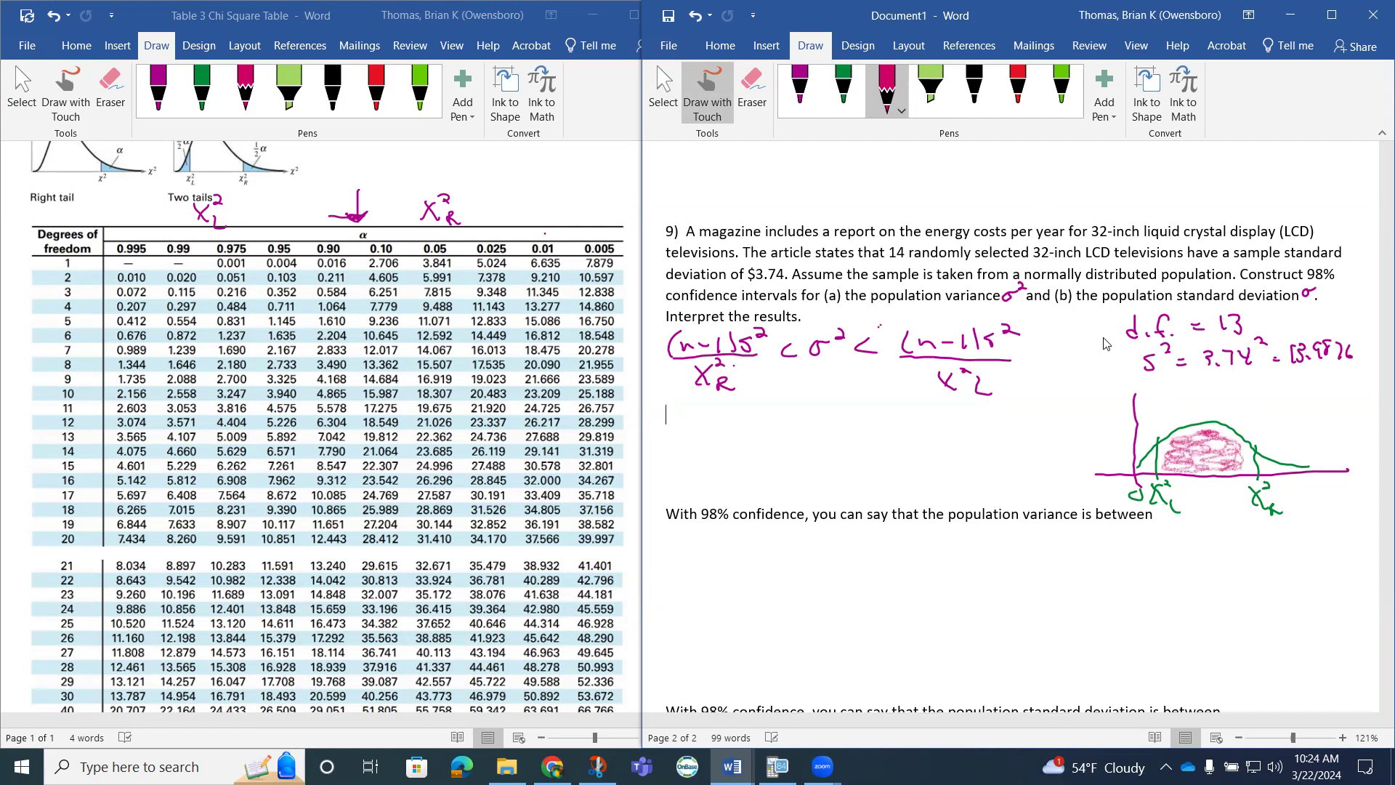
click(845, 80)
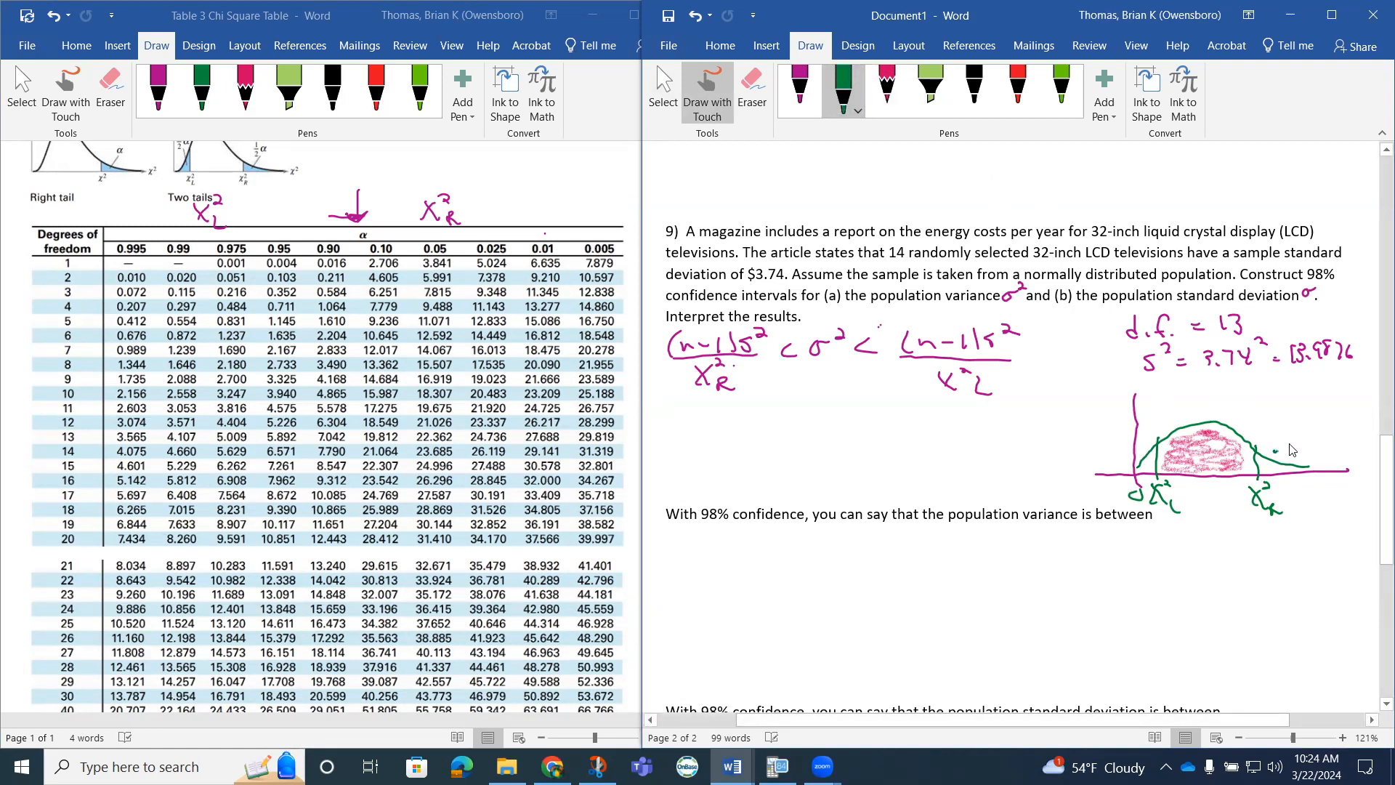
drag(1291, 449, 1308, 466)
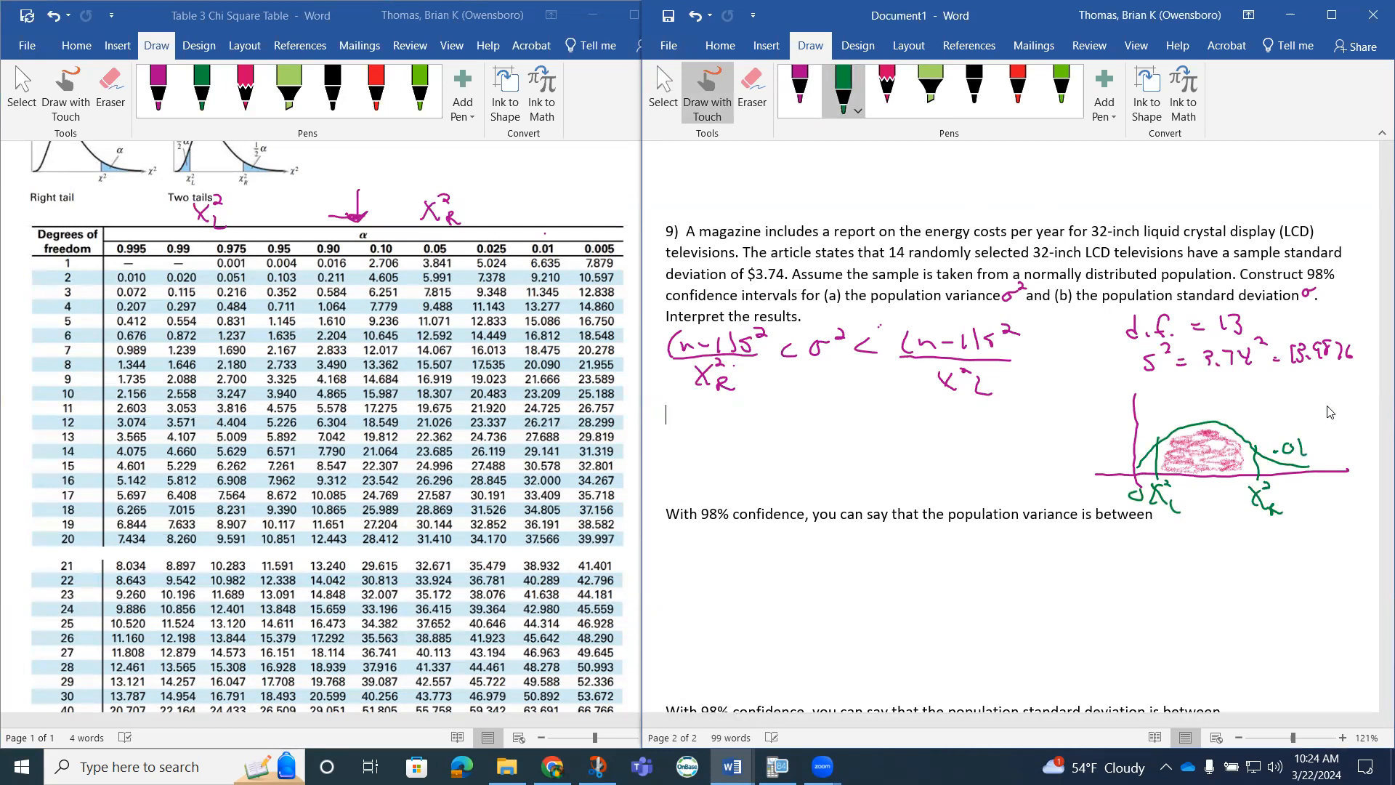
click(1334, 412)
mouse_move(1343, 395)
mouse_down()
mouse_move(1347, 432)
mouse_move(1371, 394)
mouse_up()
mouse_move(1265, 461)
mouse_down()
mouse_move(1272, 484)
mouse_move(1289, 480)
mouse_up()
- Write χ²R = 27.688 and χ²L = 4.107 in purple beneath the formula, then bring up the calculator
mouse_move(687, 420)
mouse_down()
mouse_move(704, 436)
mouse_move(721, 424)
mouse_up()
click(801, 84)
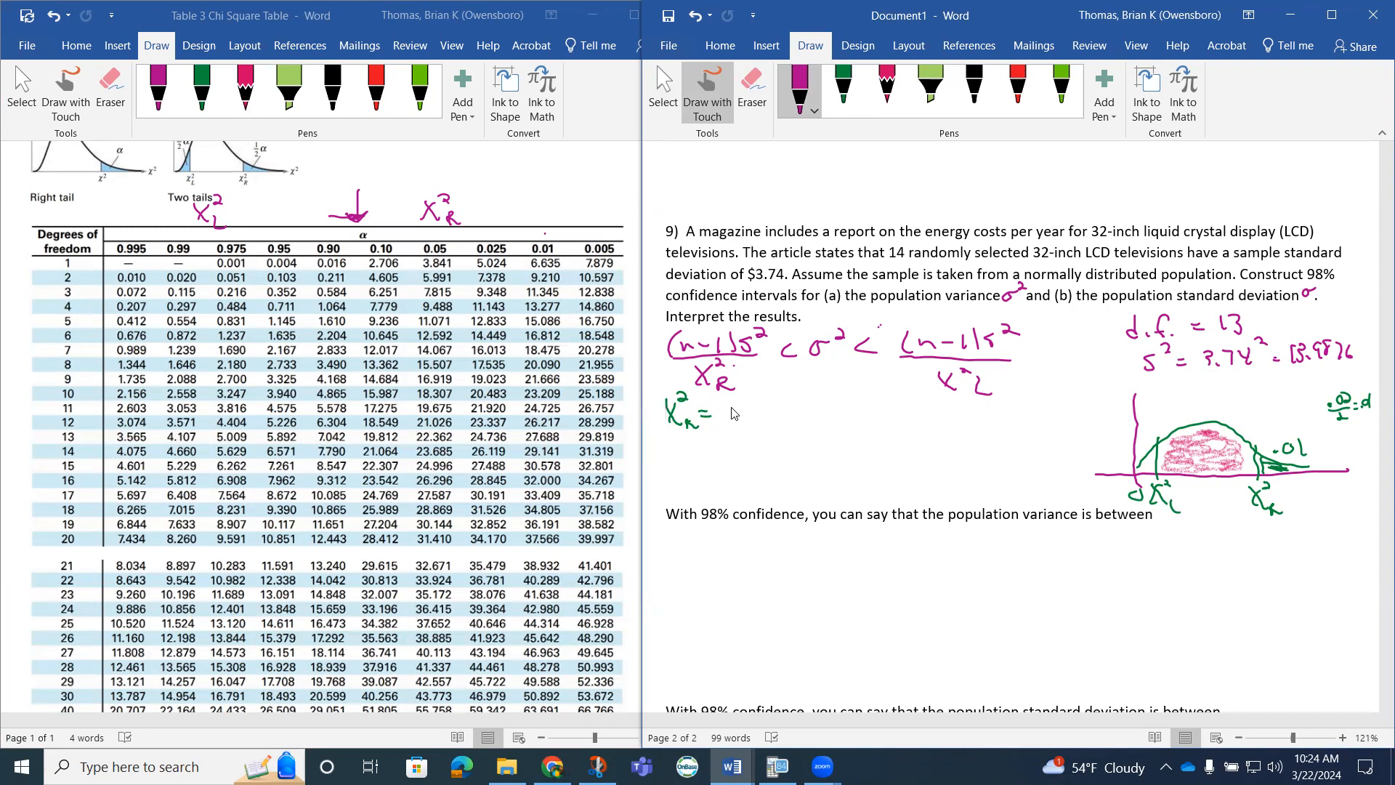
mouse_move(728, 403)
mouse_down()
mouse_move(741, 428)
mouse_move(813, 427)
mouse_up()
mouse_move(666, 438)
mouse_down()
mouse_move(682, 465)
mouse_move(667, 464)
mouse_move(689, 445)
mouse_move(707, 464)
mouse_move(718, 455)
mouse_up()
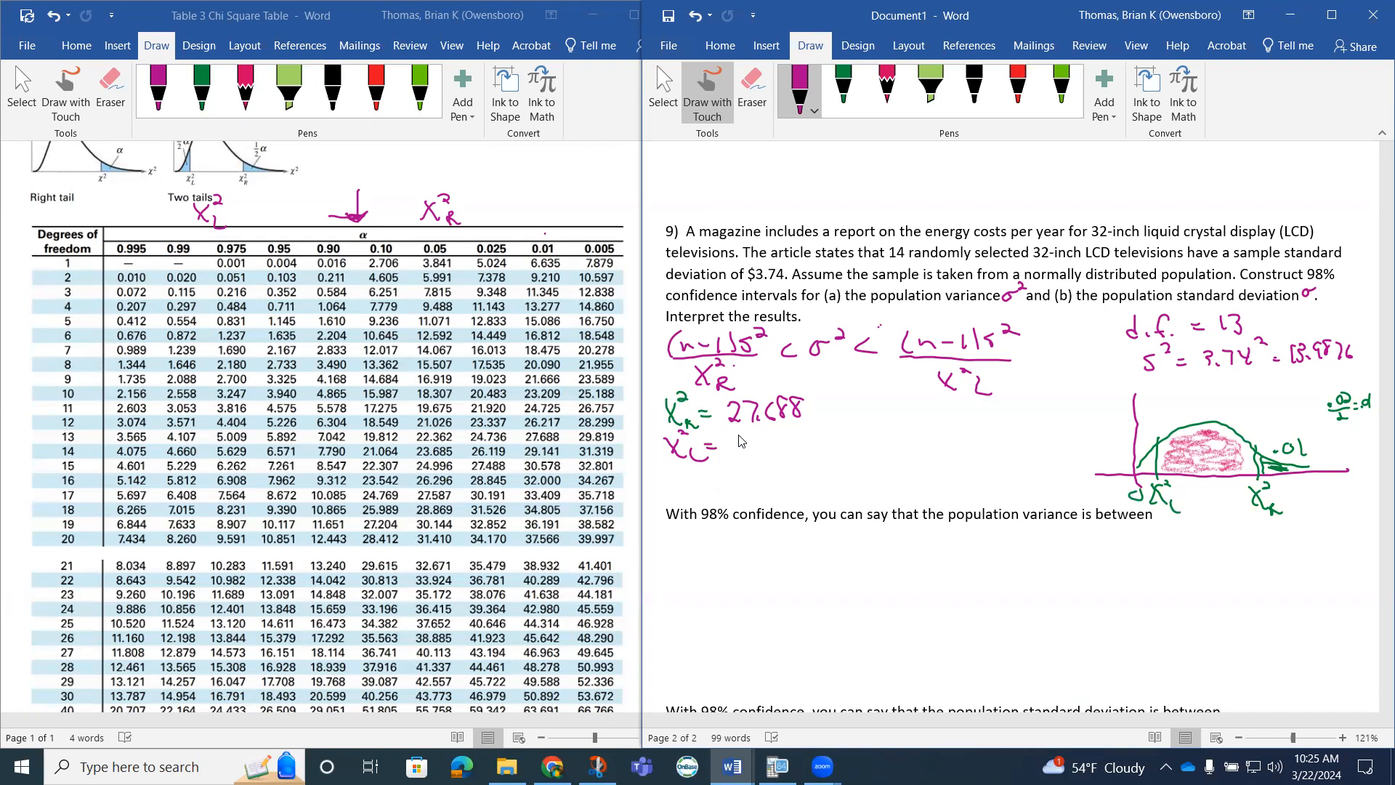
mouse_move(741, 434)
mouse_down()
mouse_move(757, 462)
mouse_move(780, 454)
mouse_up()
drag(787, 439, 798, 440)
click(777, 766)
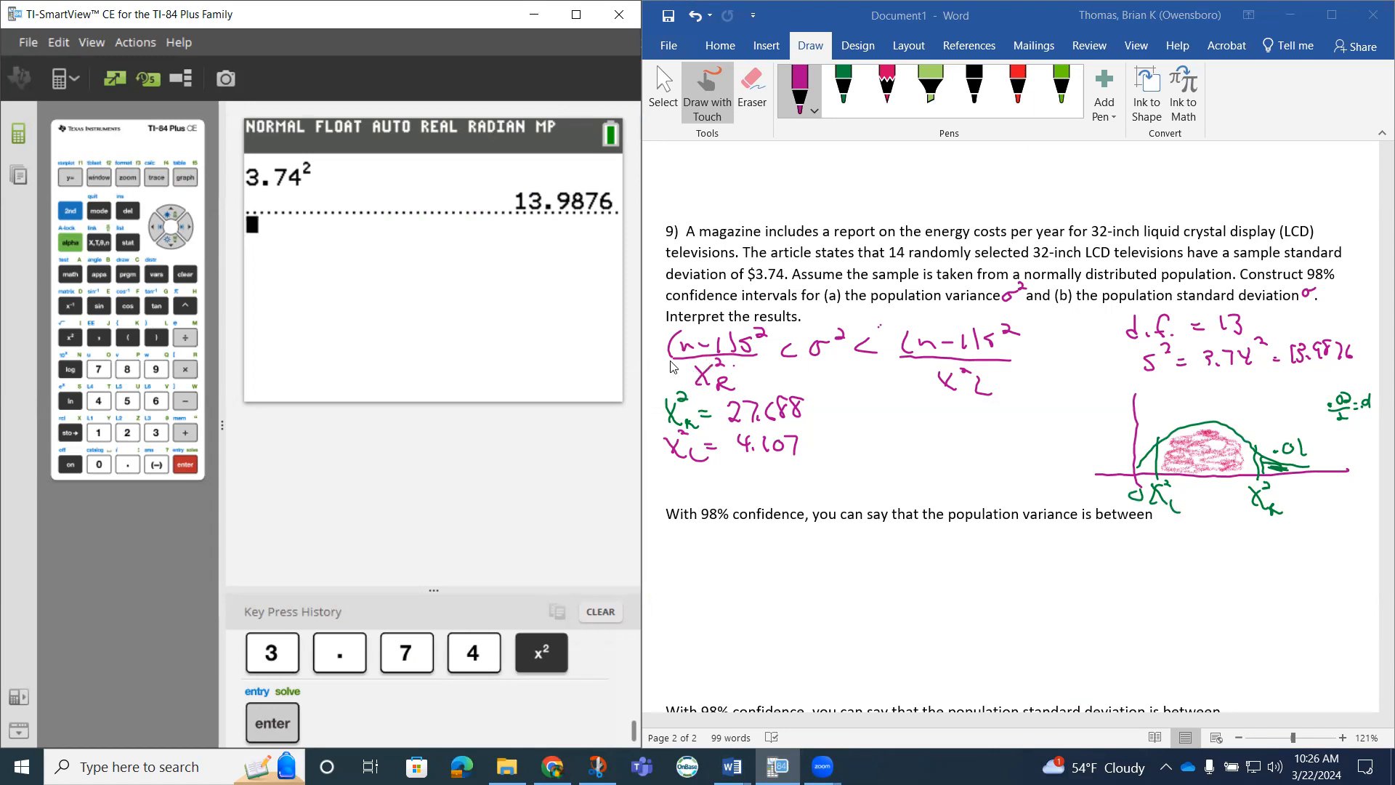
- On the calculator compute 13 × 13.9876 = 181.8388, recalling the earlier result
click(98, 432)
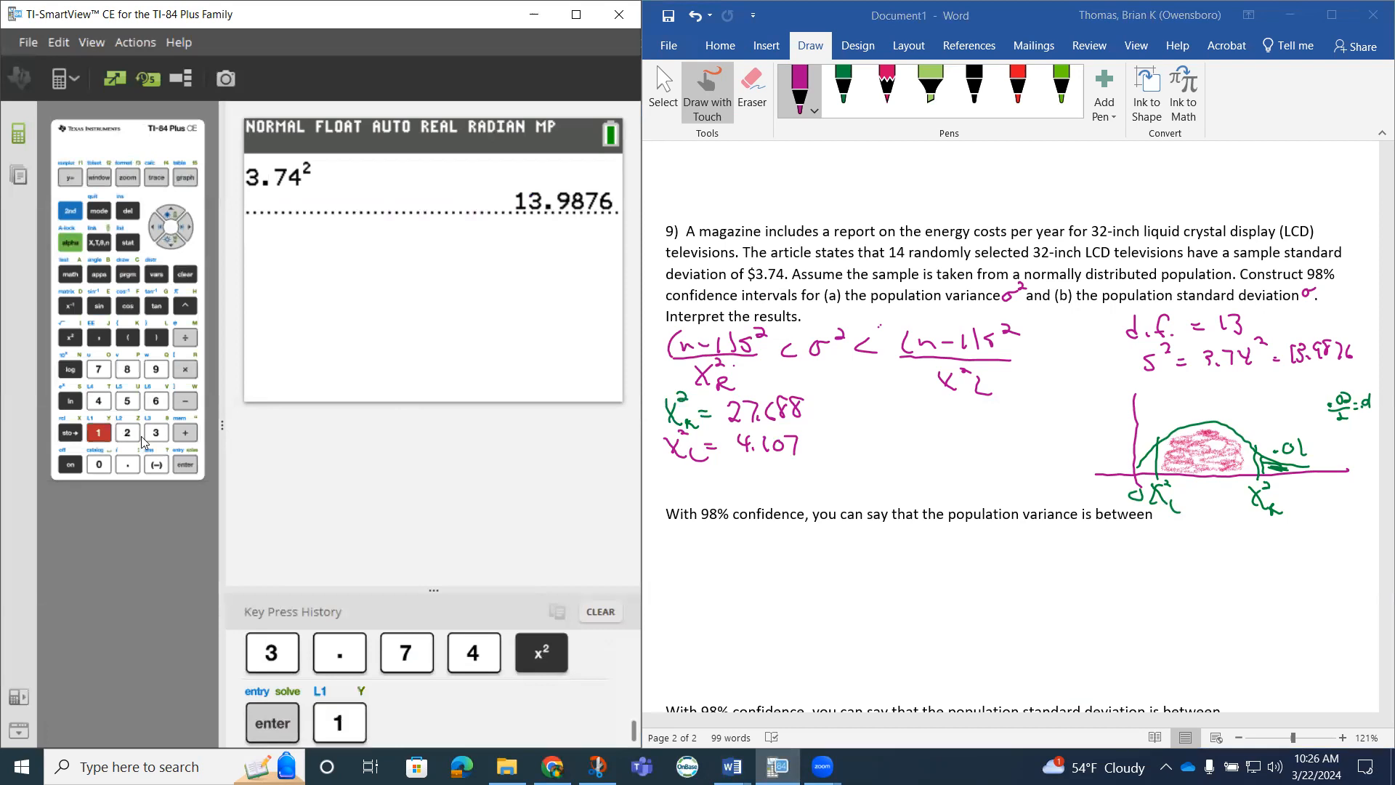
click(155, 433)
click(185, 369)
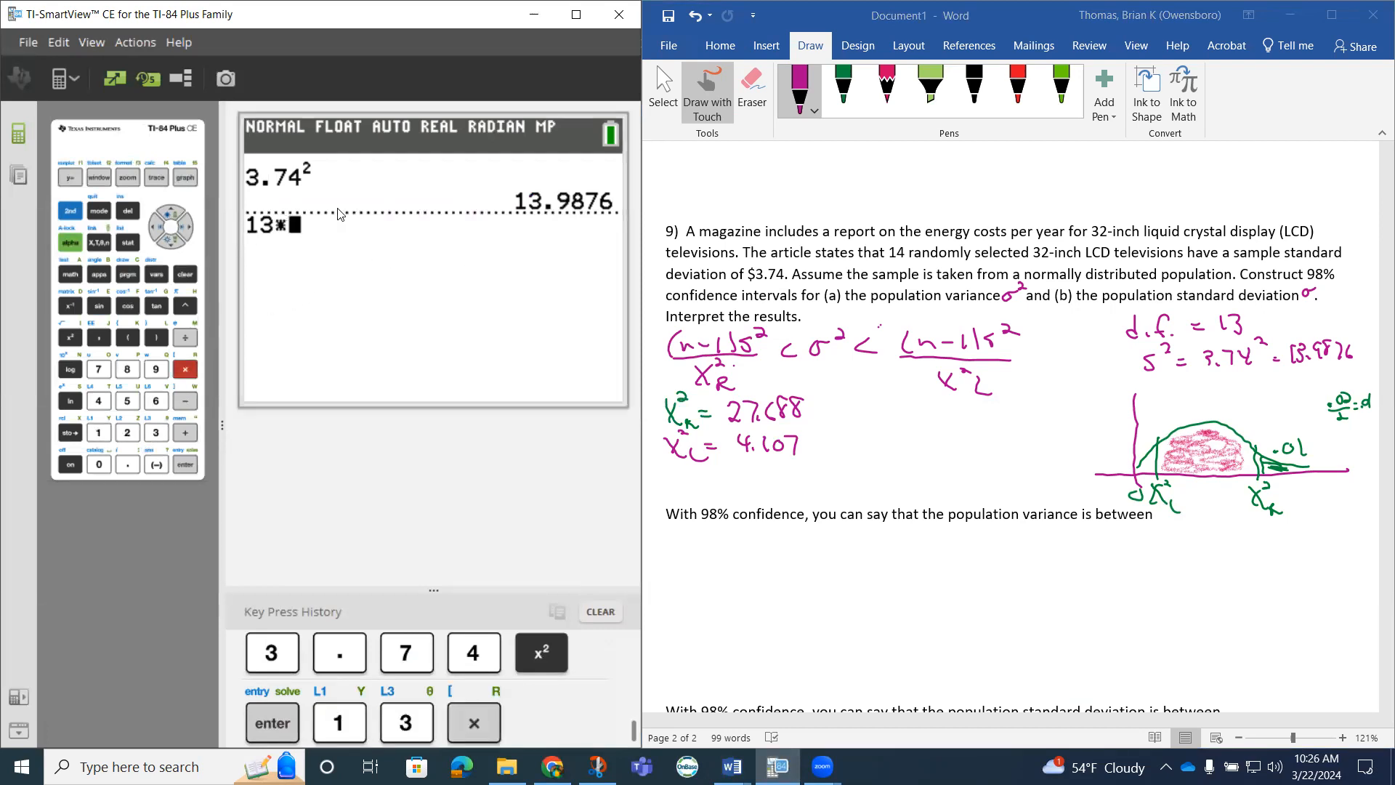
click(172, 214)
click(185, 466)
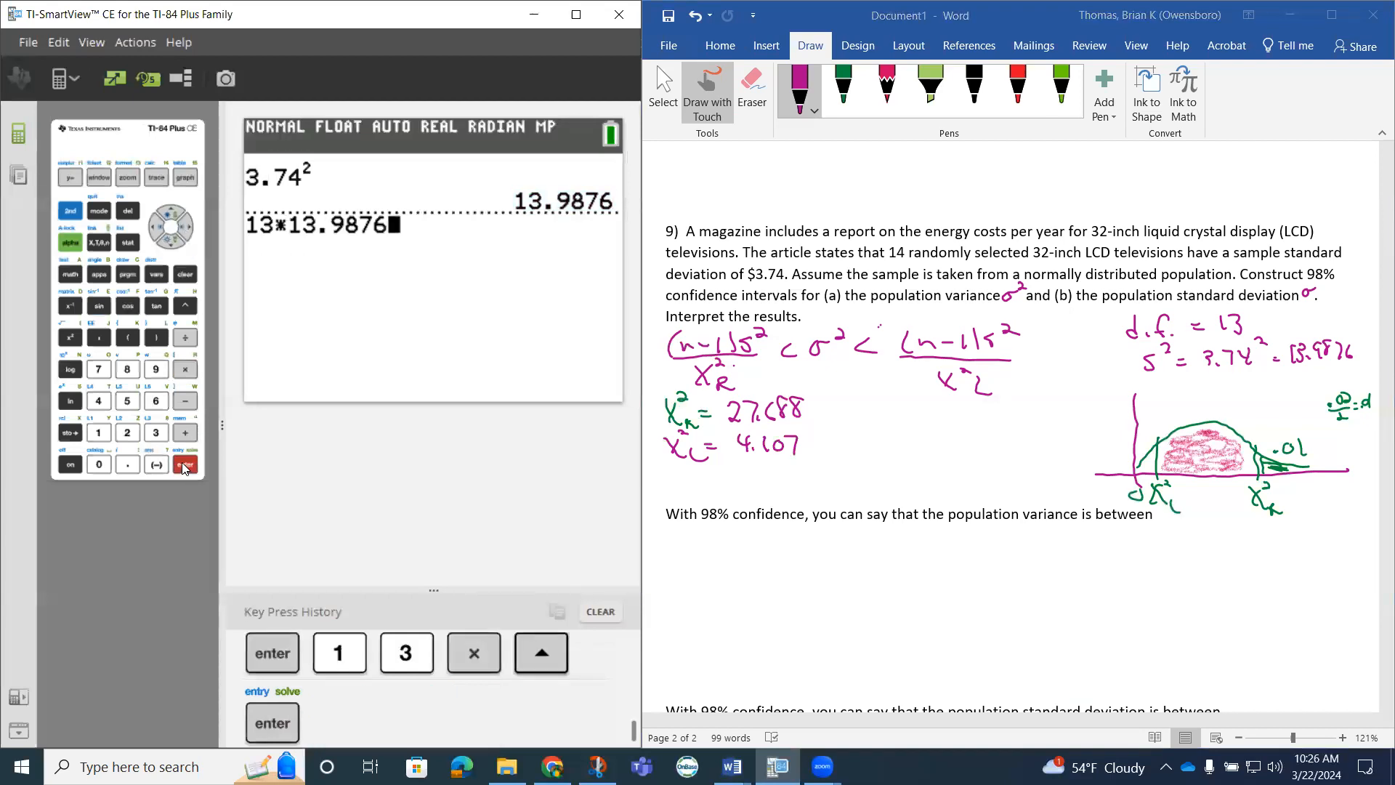
click(185, 467)
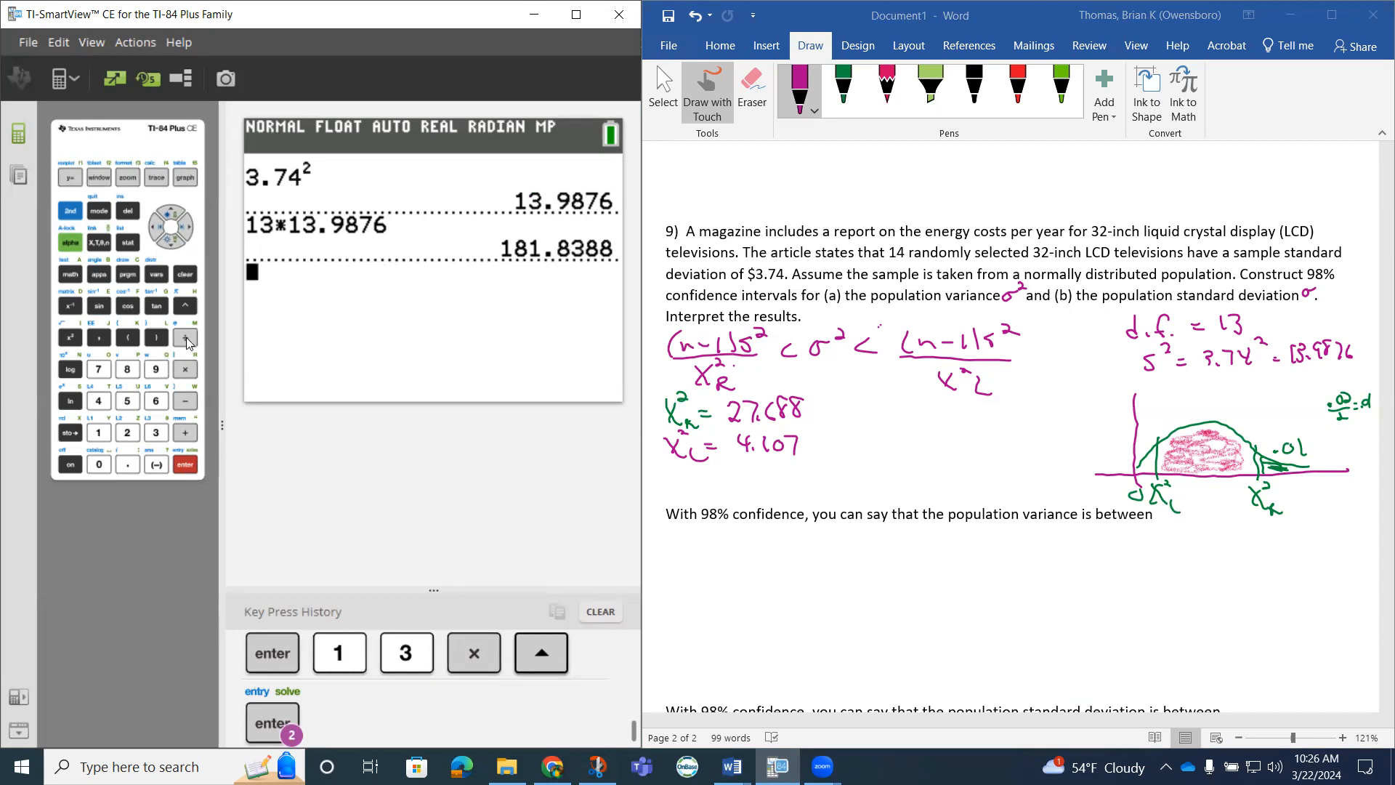
- Divide the answer by 27.688 to get the lower variance bound ≈ 6.567
click(185, 338)
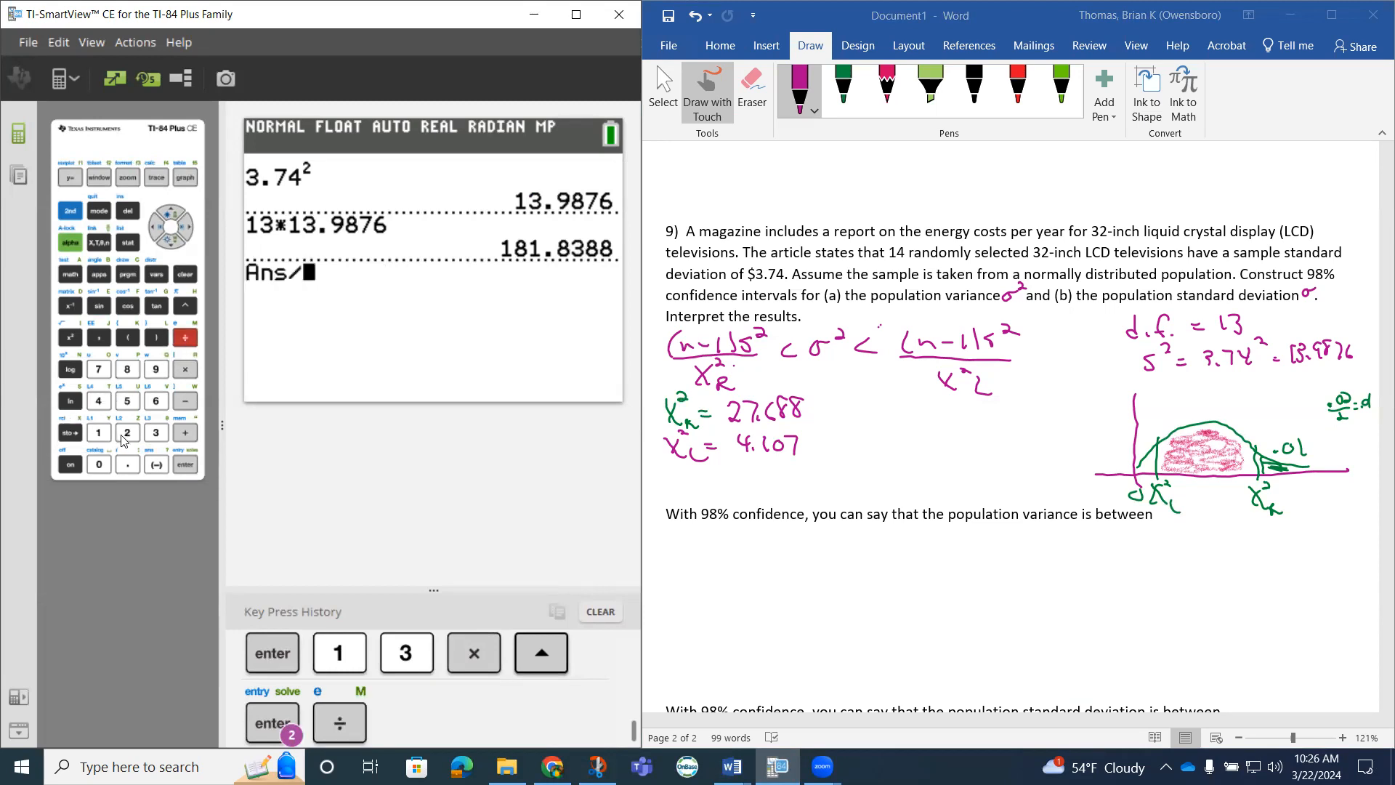
click(127, 432)
click(98, 369)
click(127, 464)
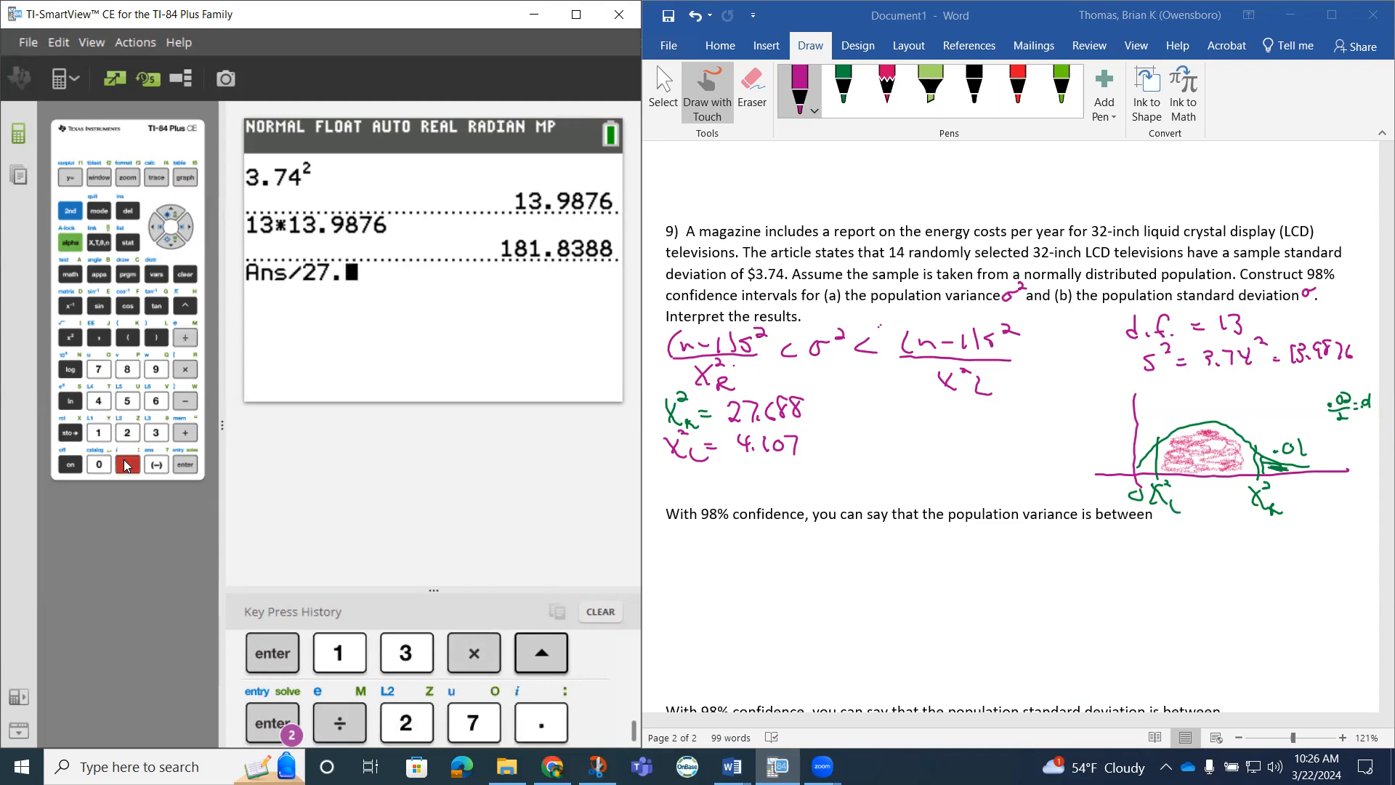
click(155, 402)
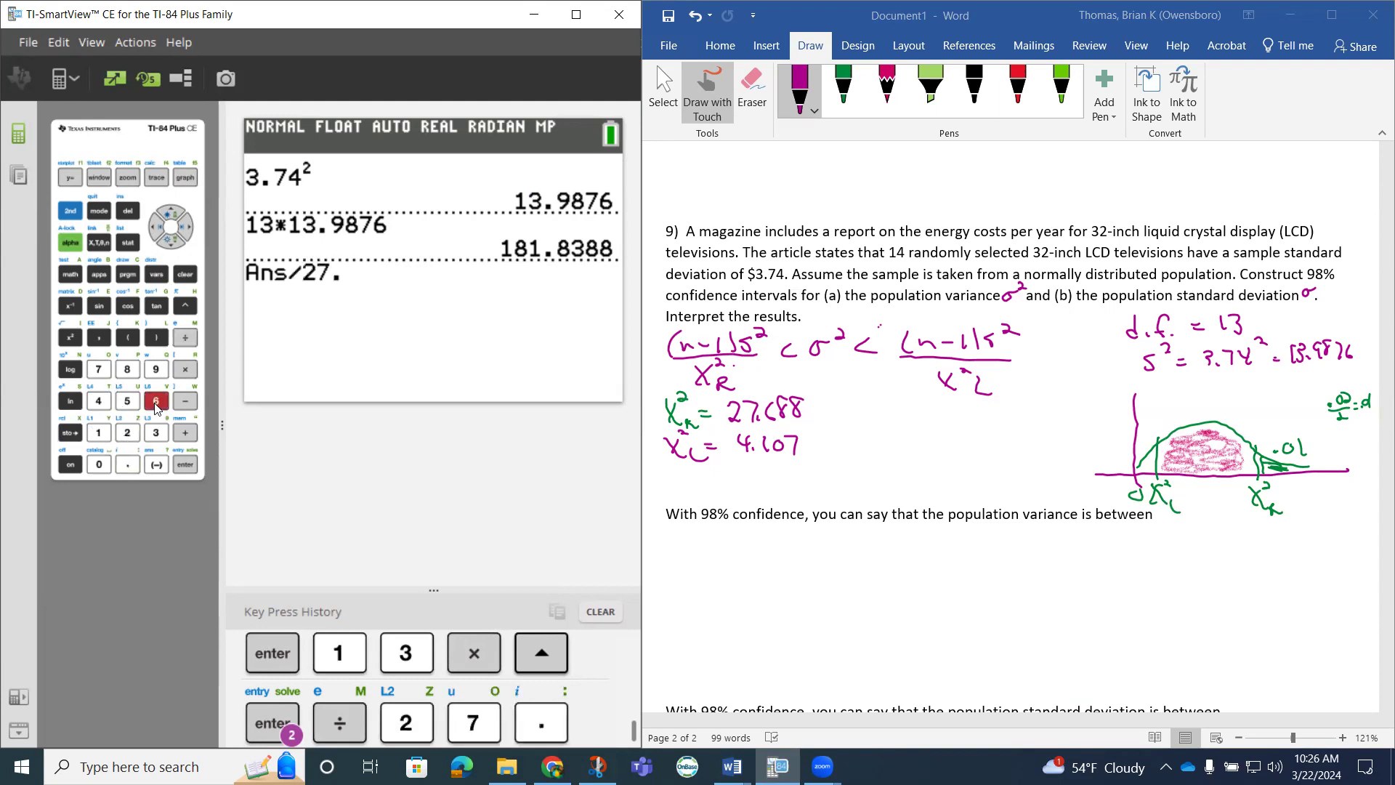
click(126, 368)
click(183, 465)
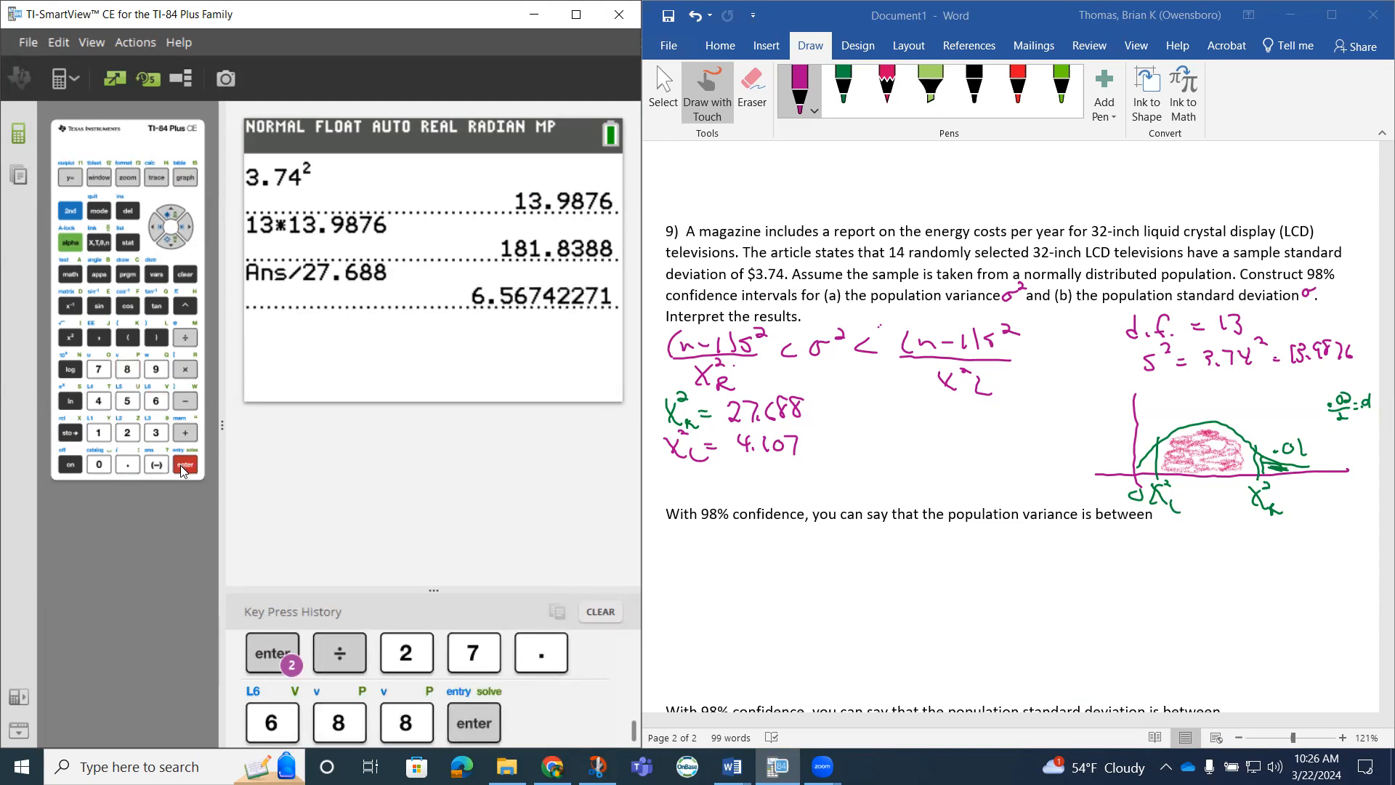
- Ink 6.57 < σ² in the Word notes as the start of the interval
click(730, 476)
mouse_move(733, 476)
mouse_down()
mouse_move(729, 493)
mouse_move(780, 502)
mouse_move(868, 471)
mouse_up()
click(743, 490)
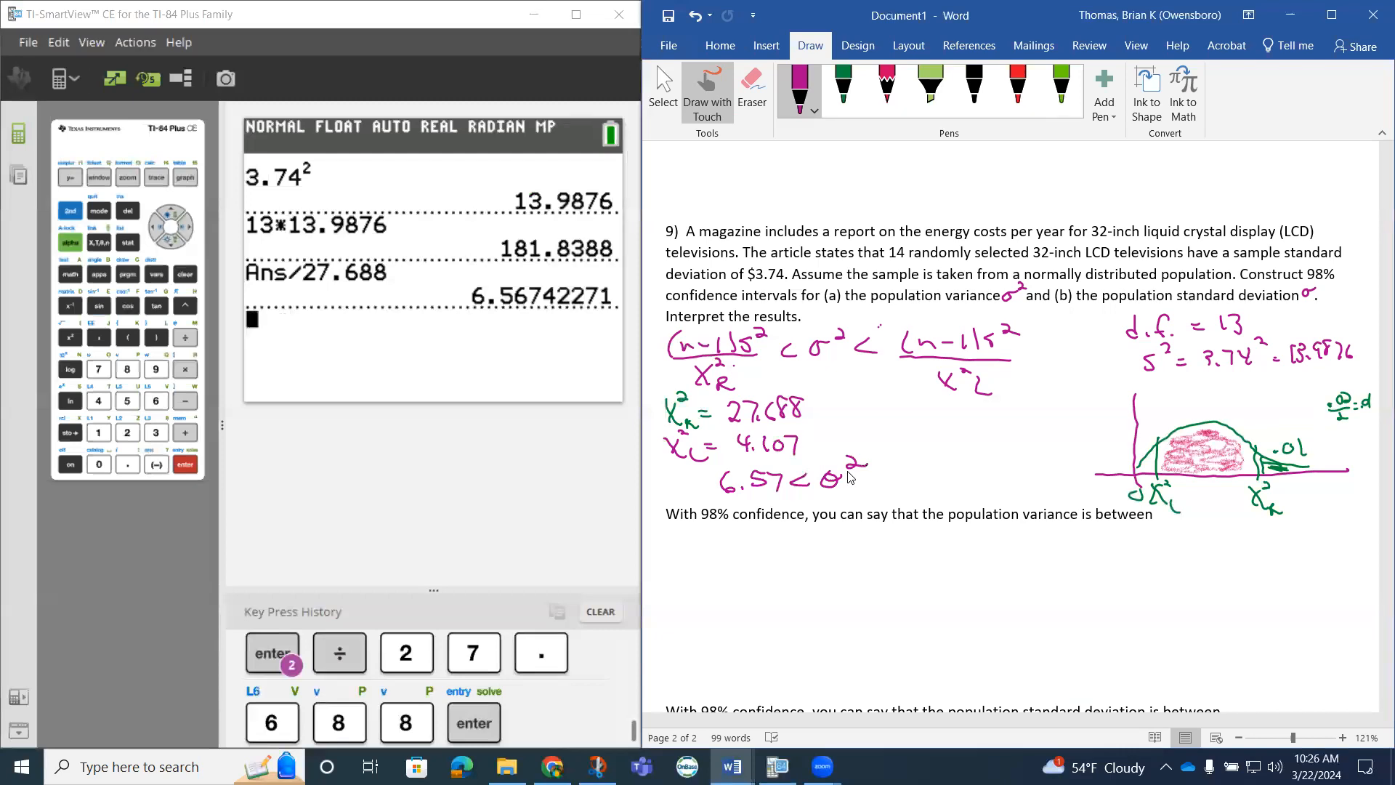
- Recall 181.8388 on the calculator and divide by 4.107 to get ≈ 44.28
drag(826, 469, 837, 488)
click(170, 215)
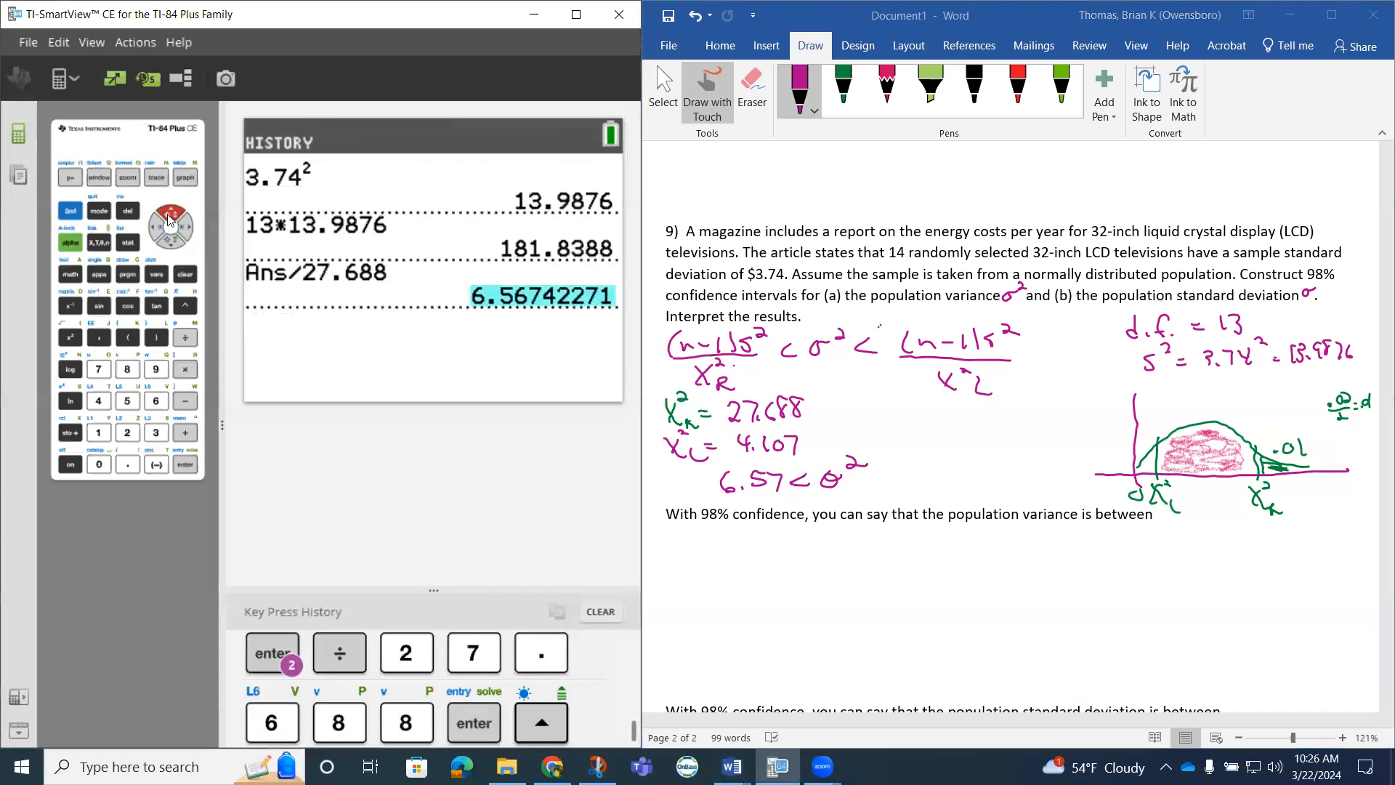
click(169, 215)
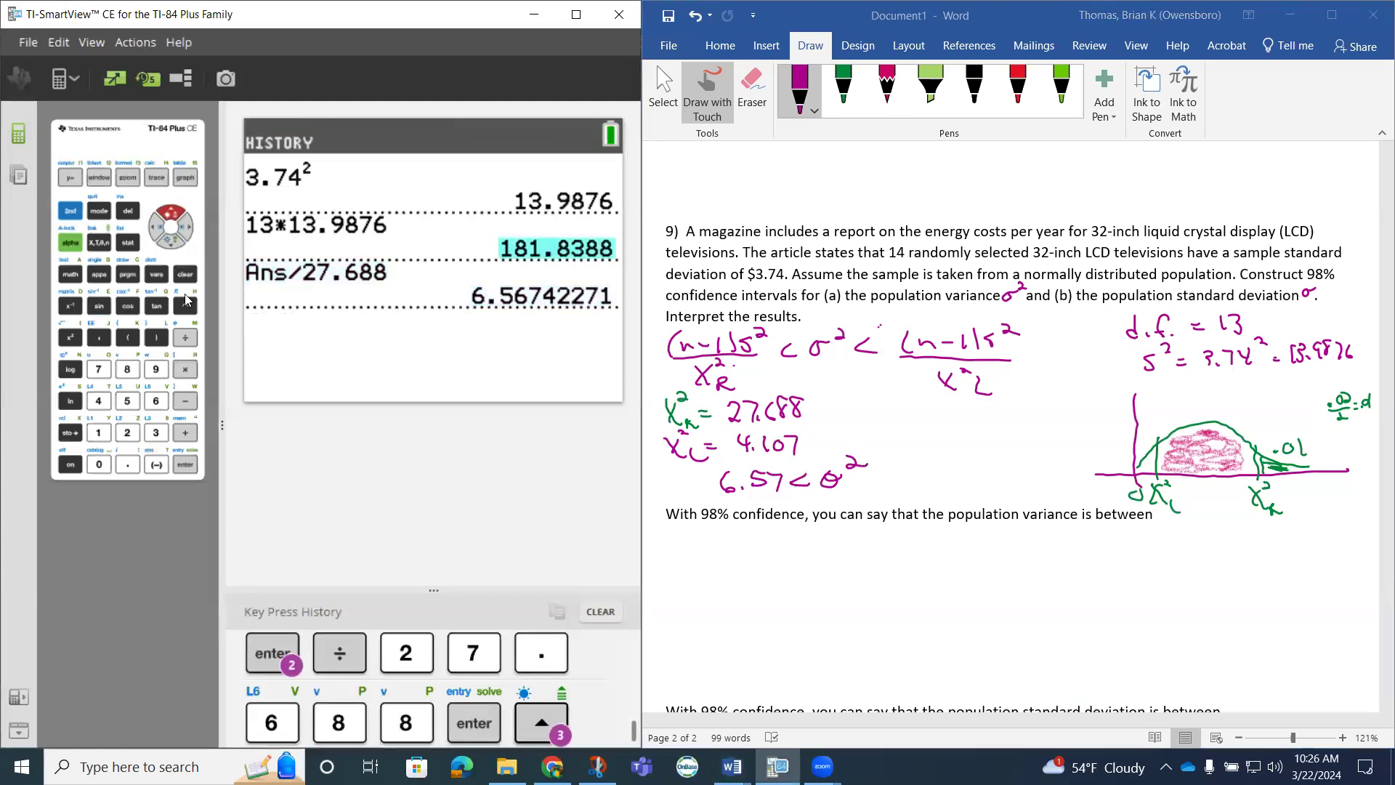
click(187, 466)
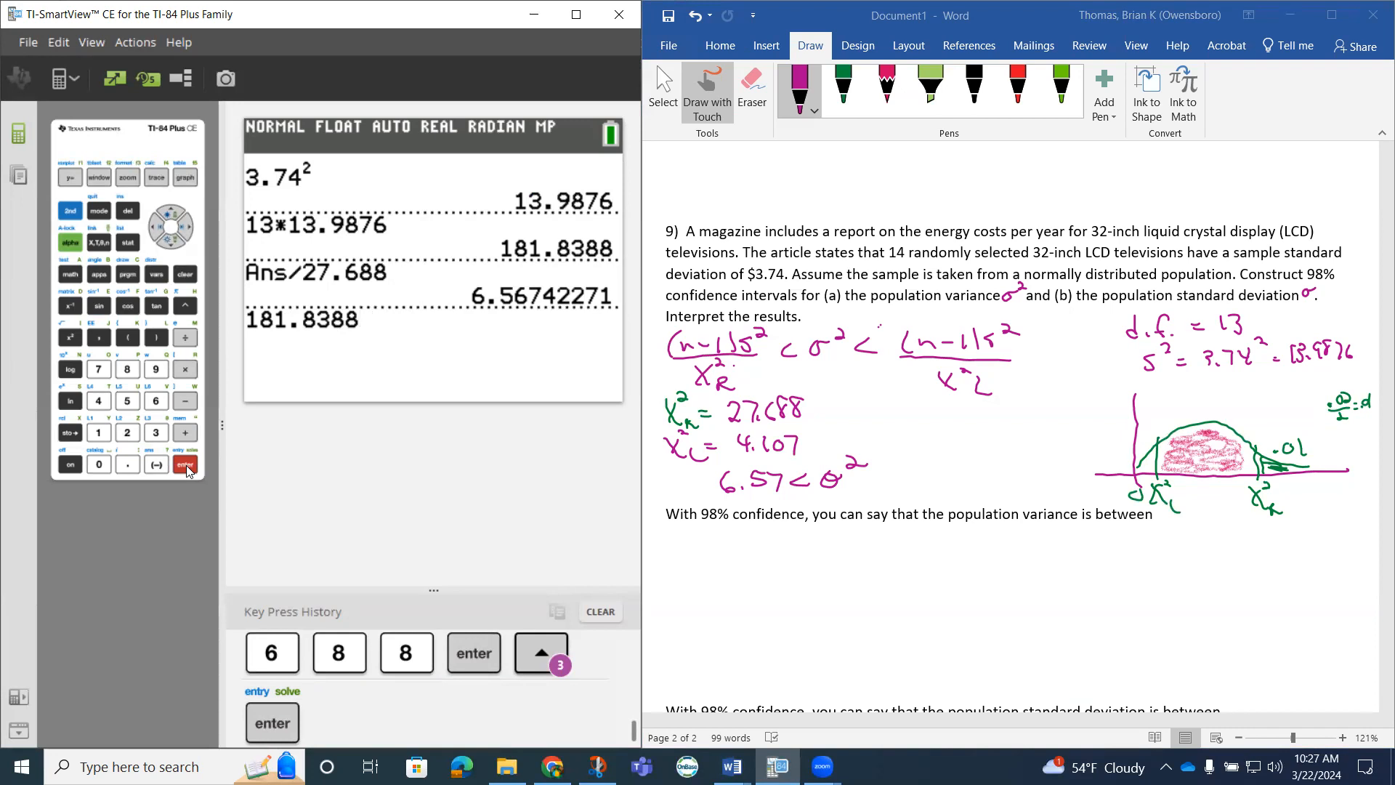
click(184, 338)
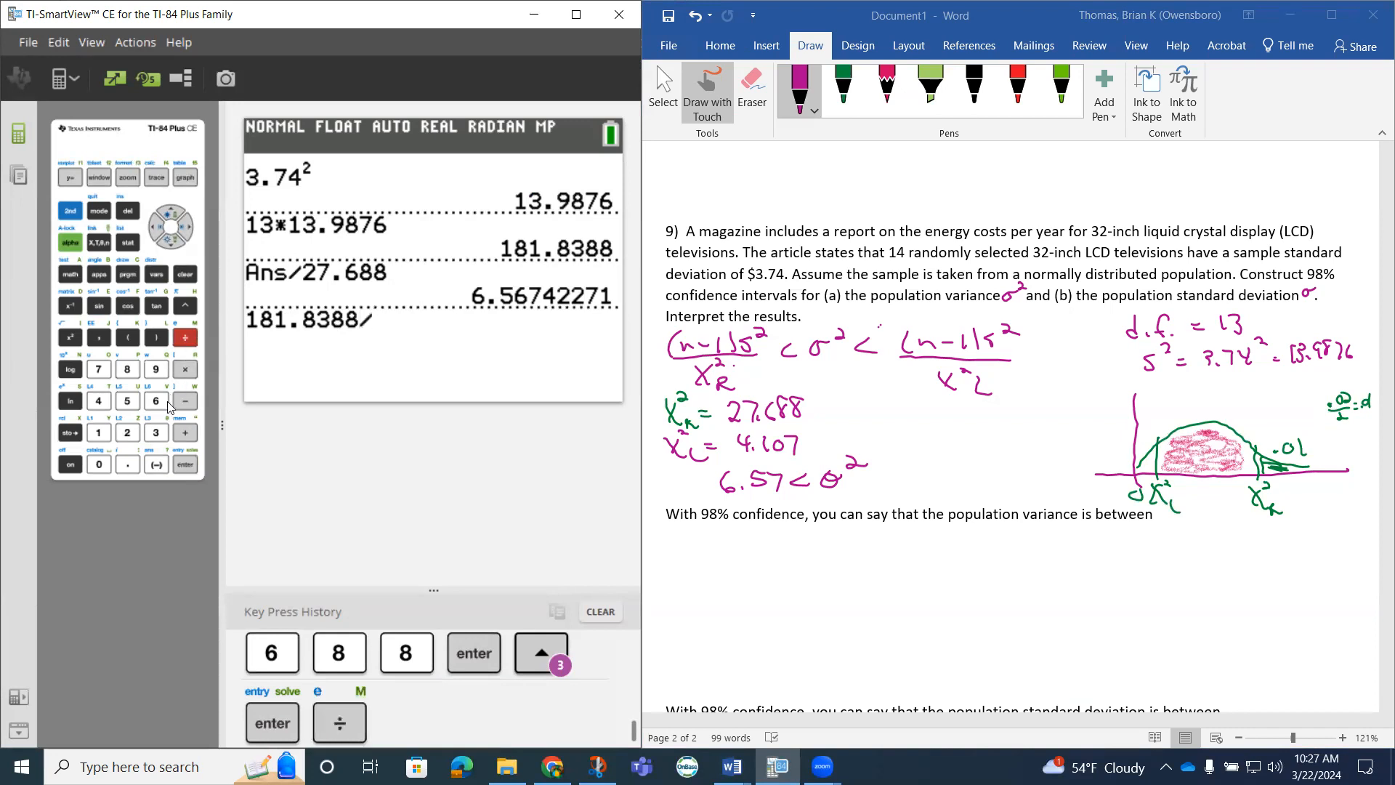
click(98, 402)
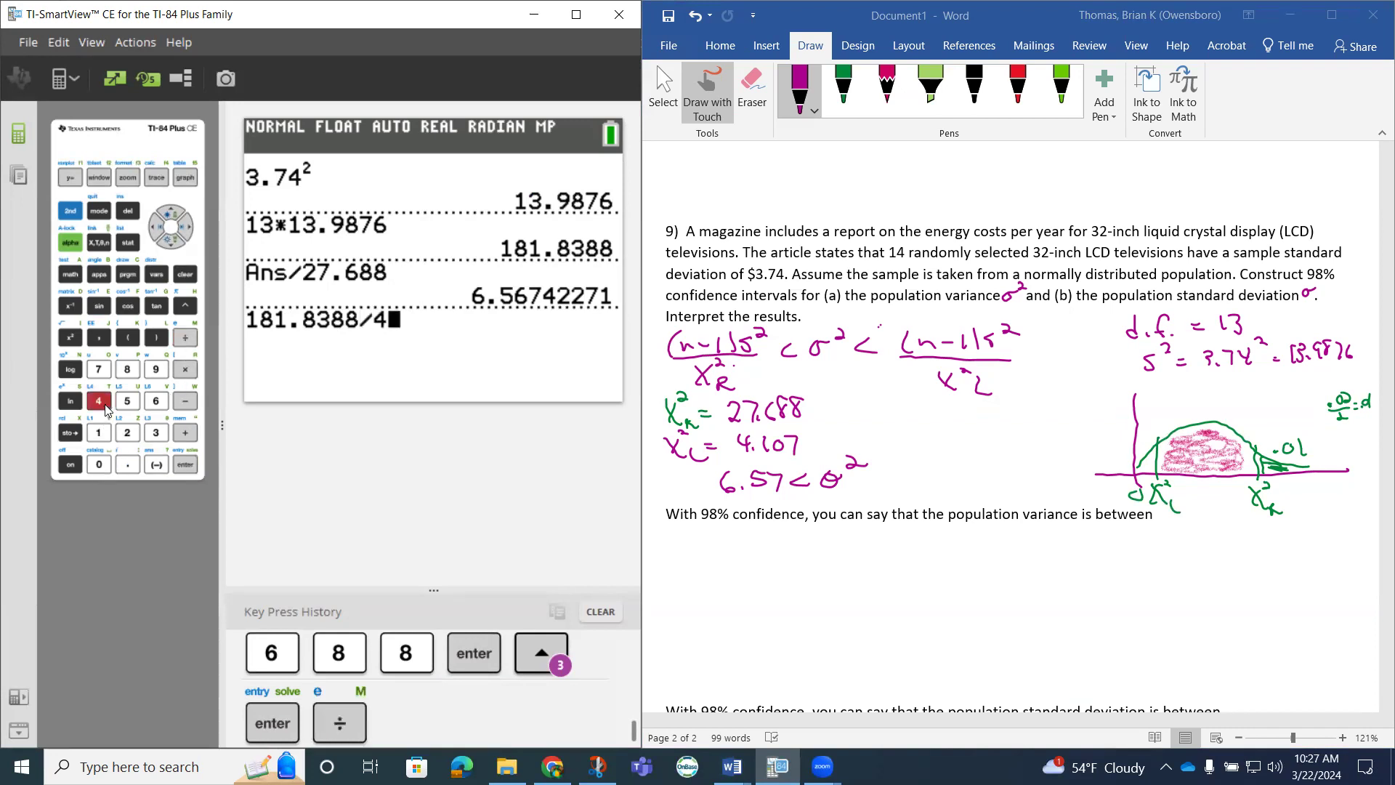
click(127, 465)
click(99, 464)
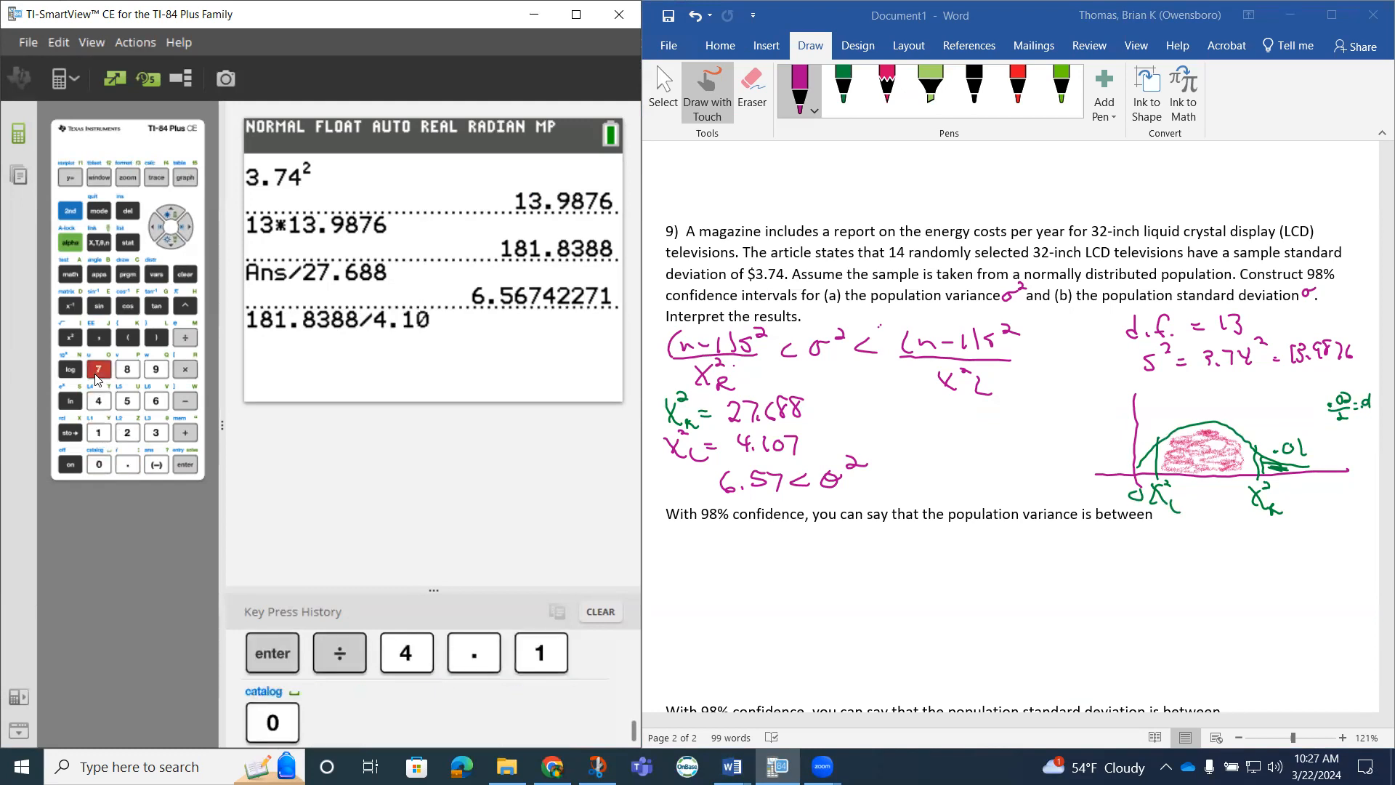
click(98, 369)
click(189, 467)
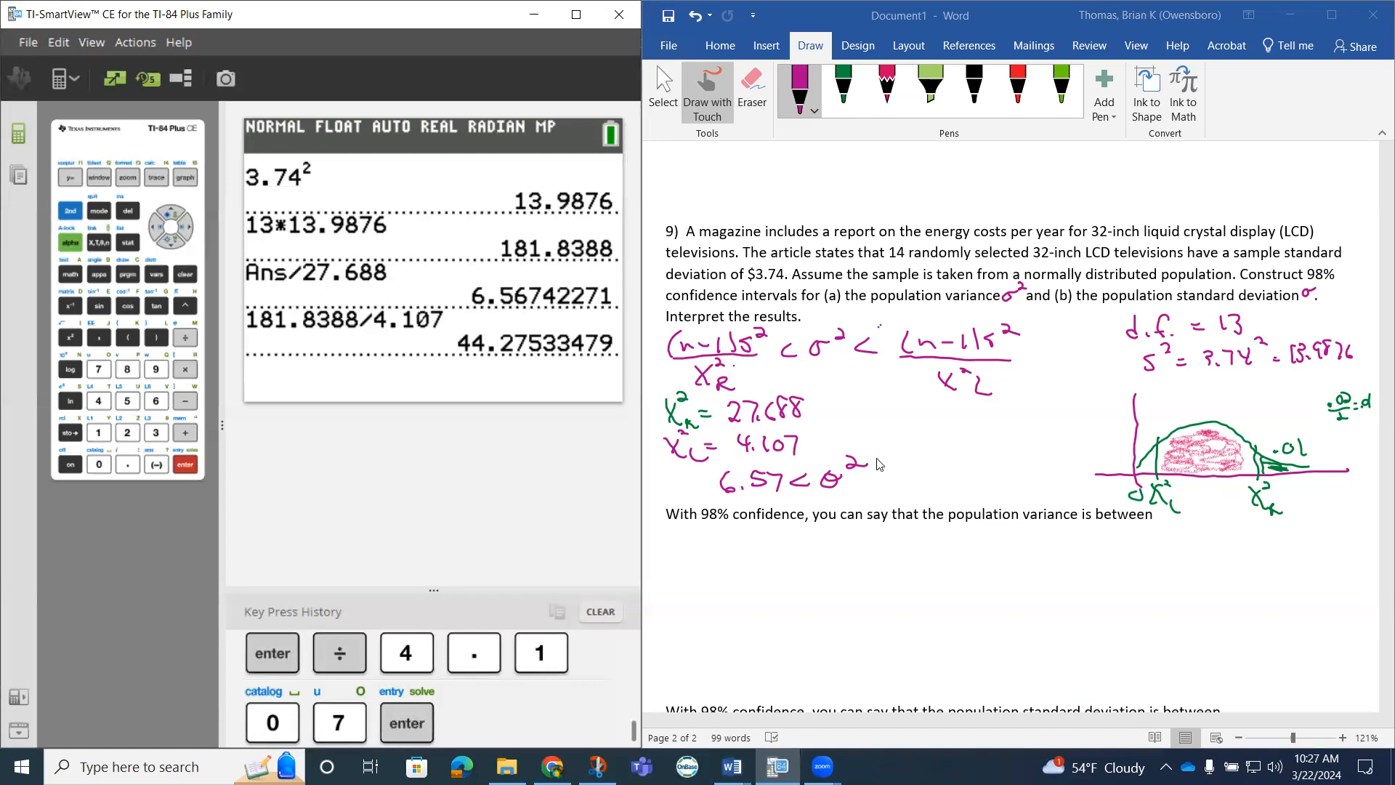
- Complete the handwritten interval as 6.57 < σ² < 44.28
mouse_move(862, 471)
mouse_down()
mouse_move(886, 493)
mouse_move(952, 489)
mouse_up()
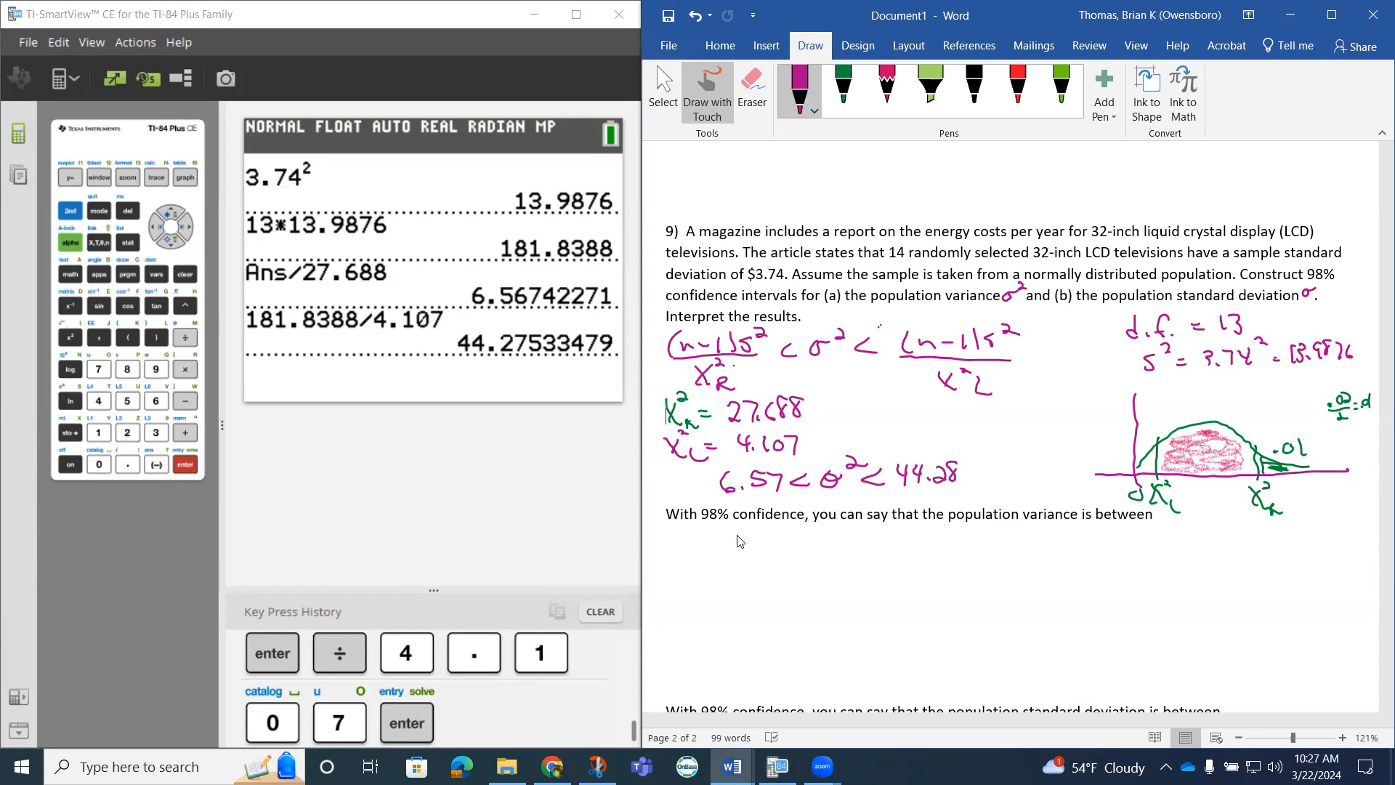
- Handwrite '6.57 and 44.28.' beneath the variance interpretation sentence
mouse_move(739, 539)
mouse_down()
mouse_move(733, 563)
mouse_move(839, 567)
mouse_move(864, 545)
mouse_move(881, 562)
mouse_move(997, 560)
mouse_up()
click(757, 558)
click(957, 557)
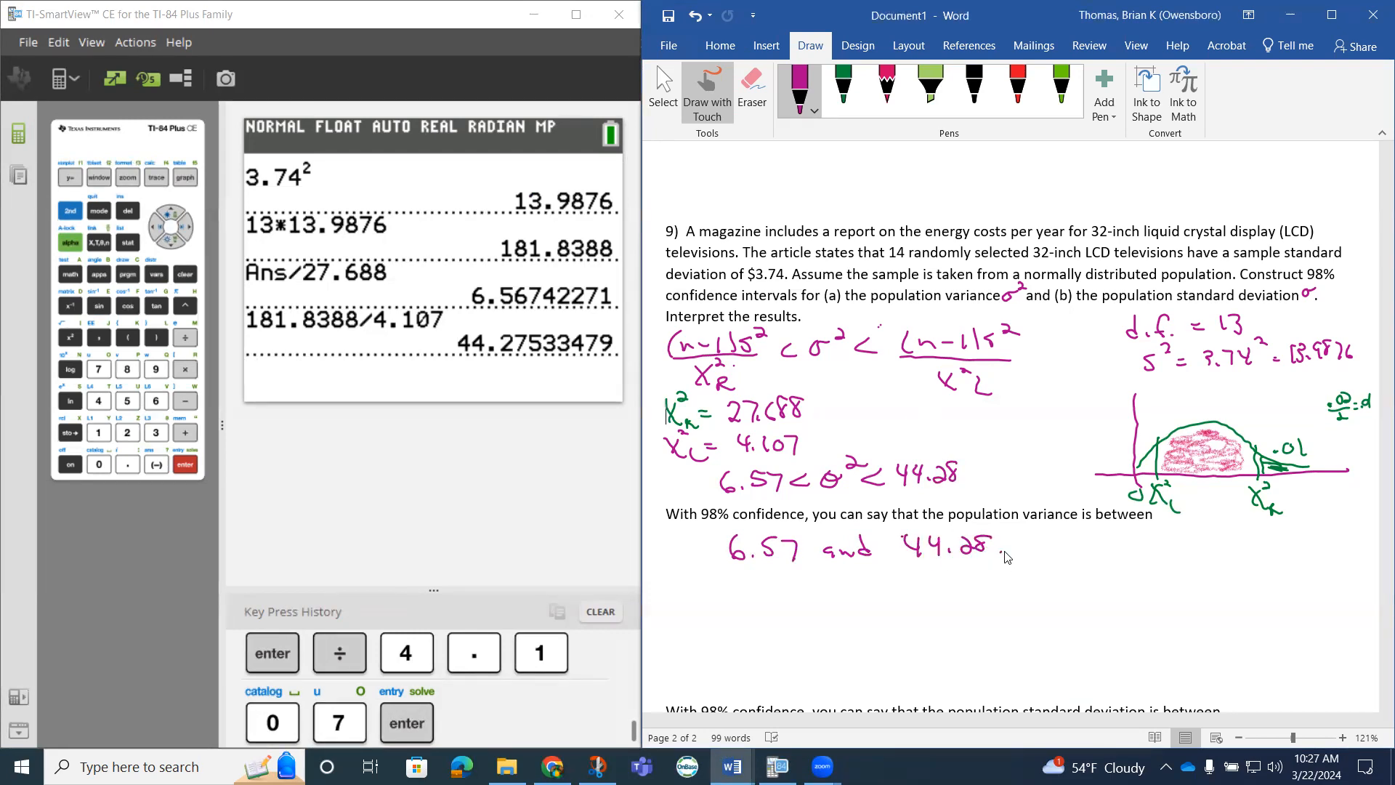
click(1002, 553)
scroll(1013, 557, down, 3)
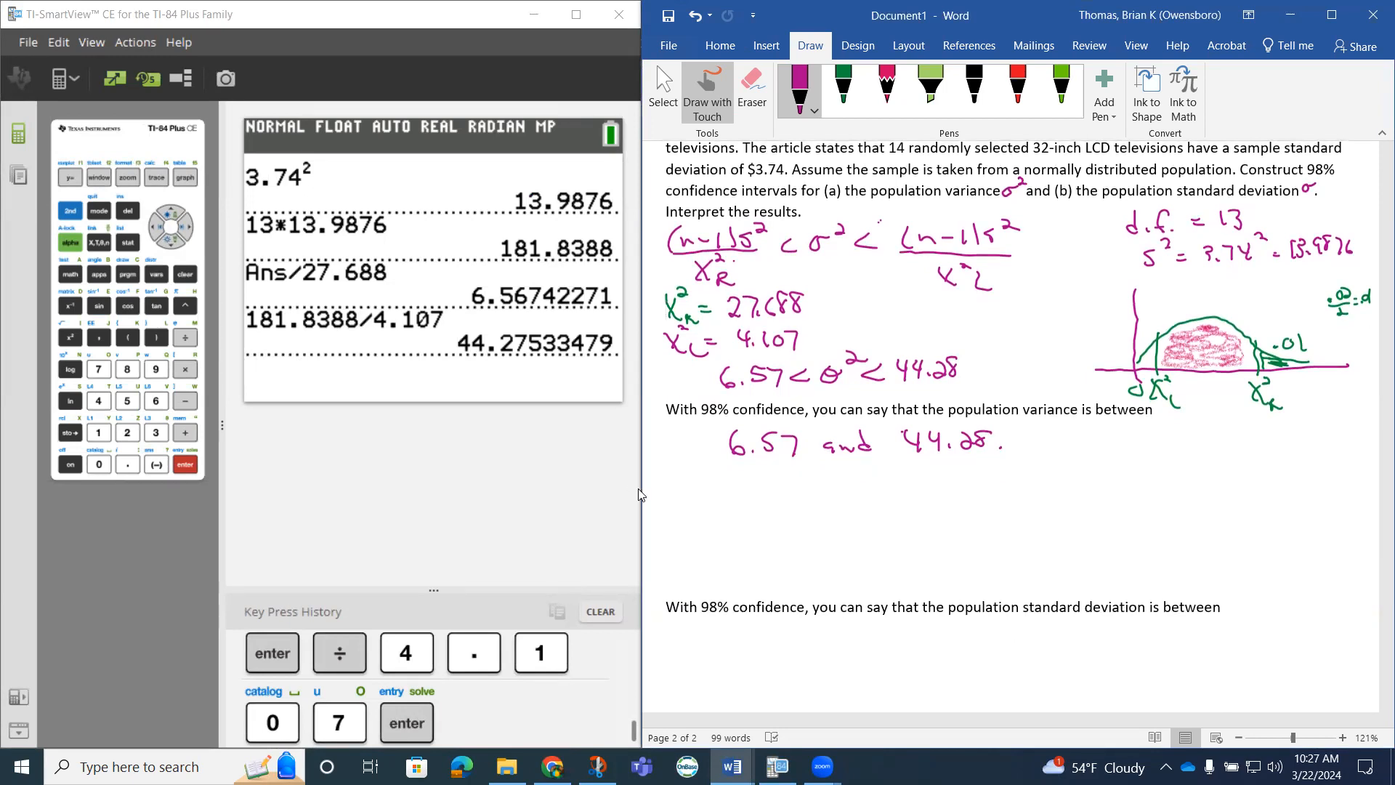
- Rule a line under the variance answer, then compute √6.5674 ≈ 2.5627 via history recall
drag(657, 478, 1156, 483)
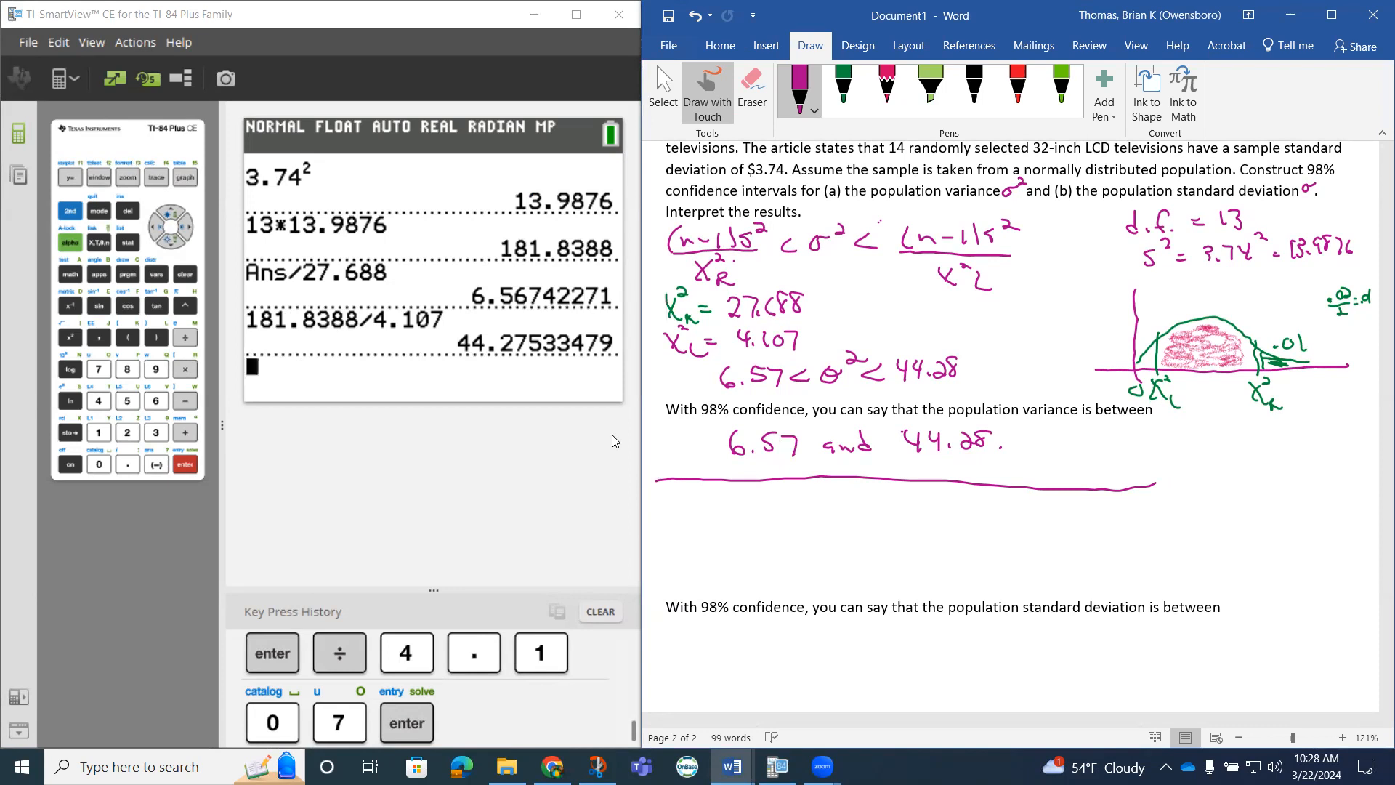
click(67, 213)
click(70, 338)
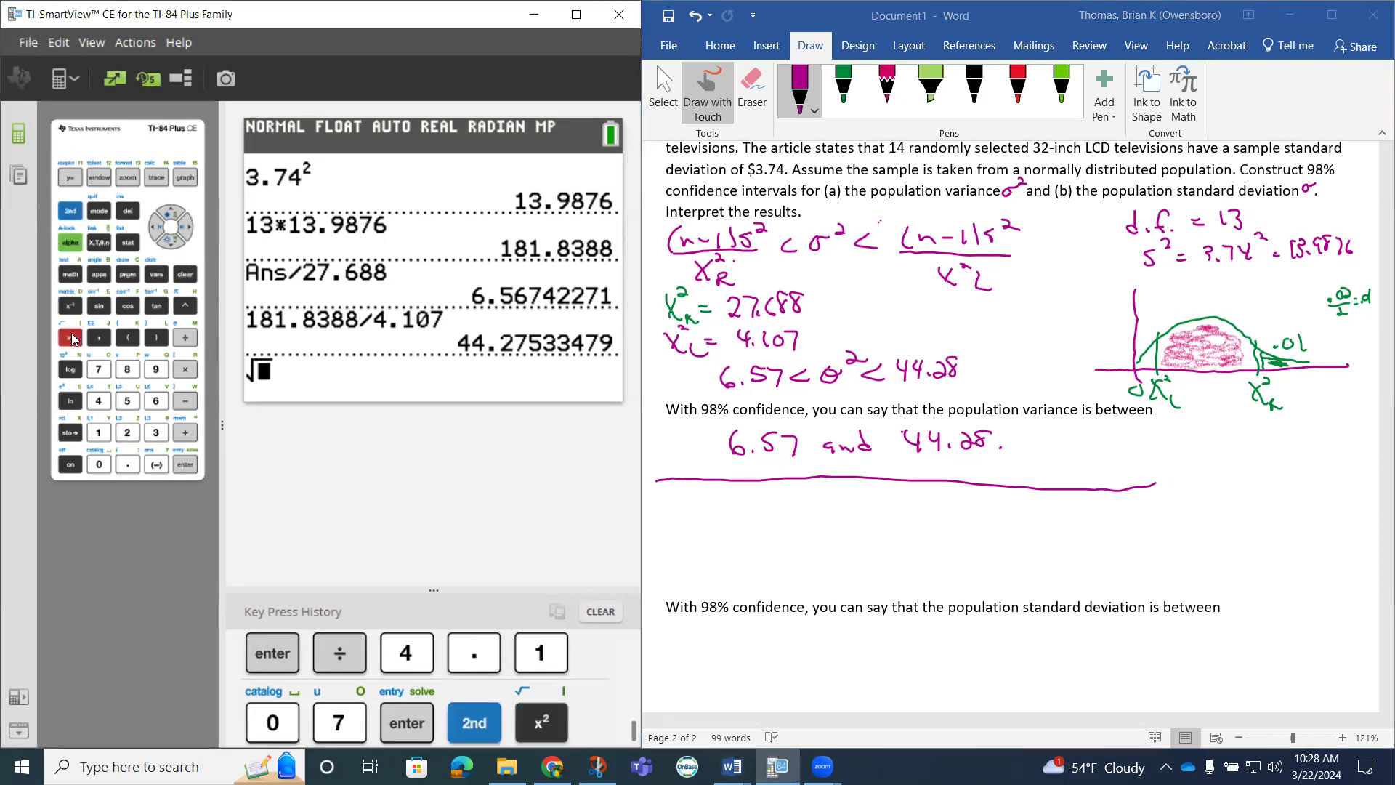
click(169, 215)
click(169, 215)
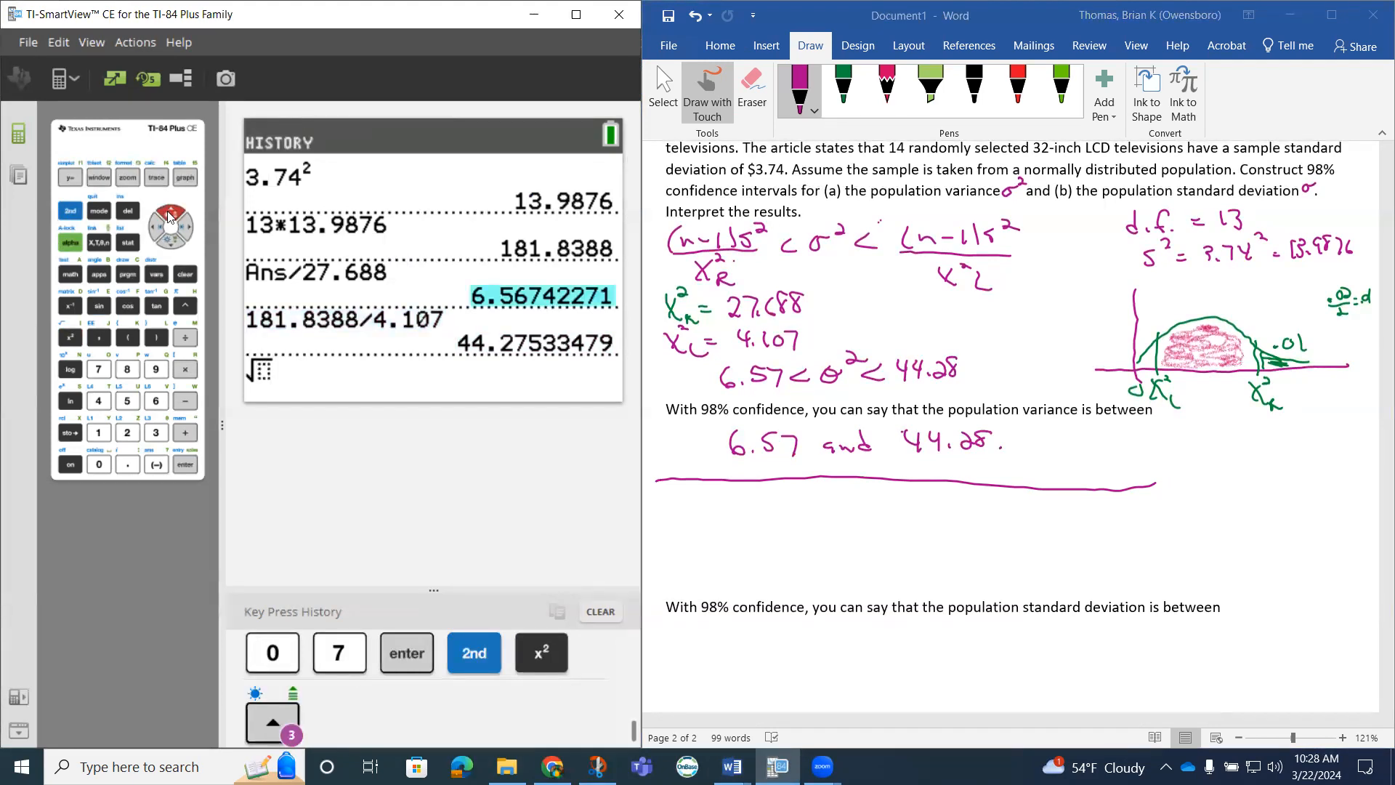
click(184, 466)
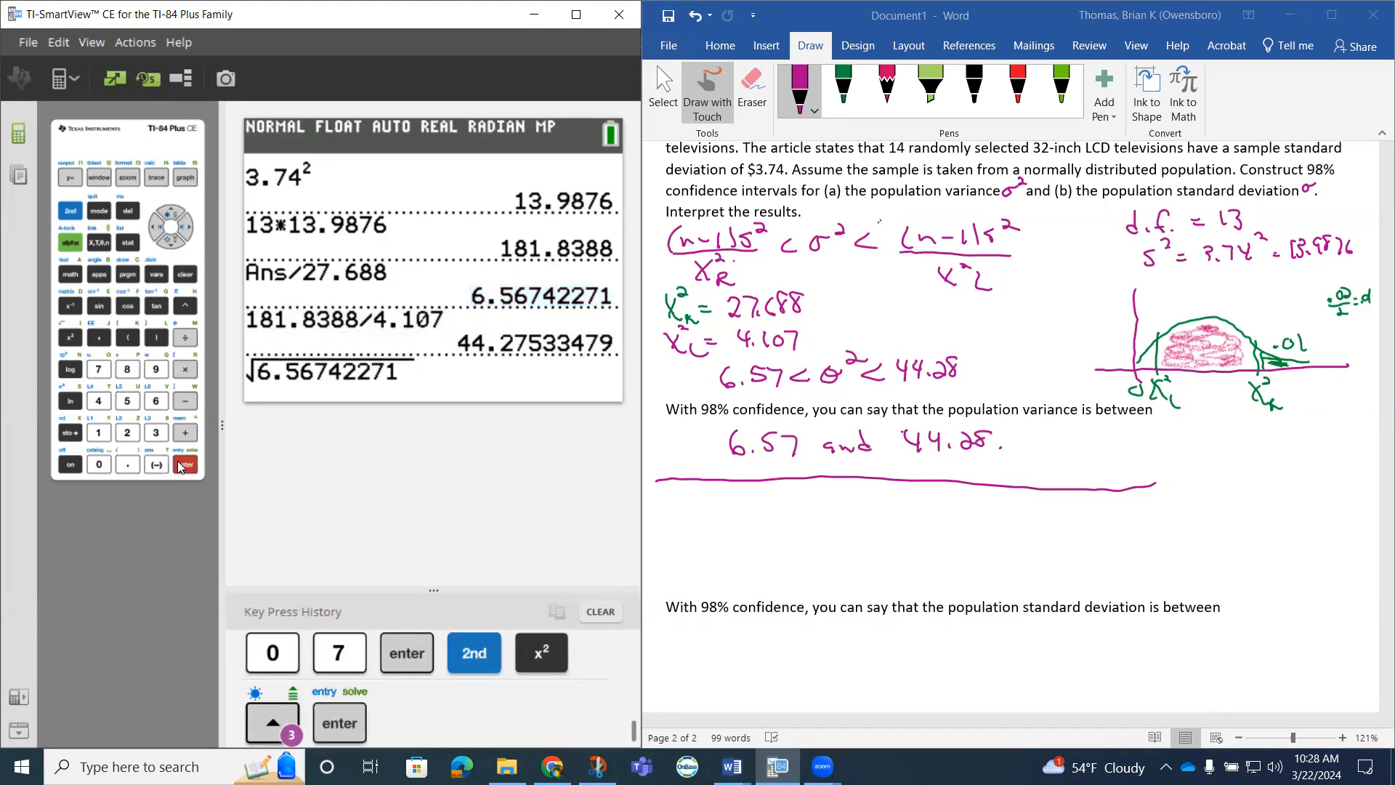
click(184, 466)
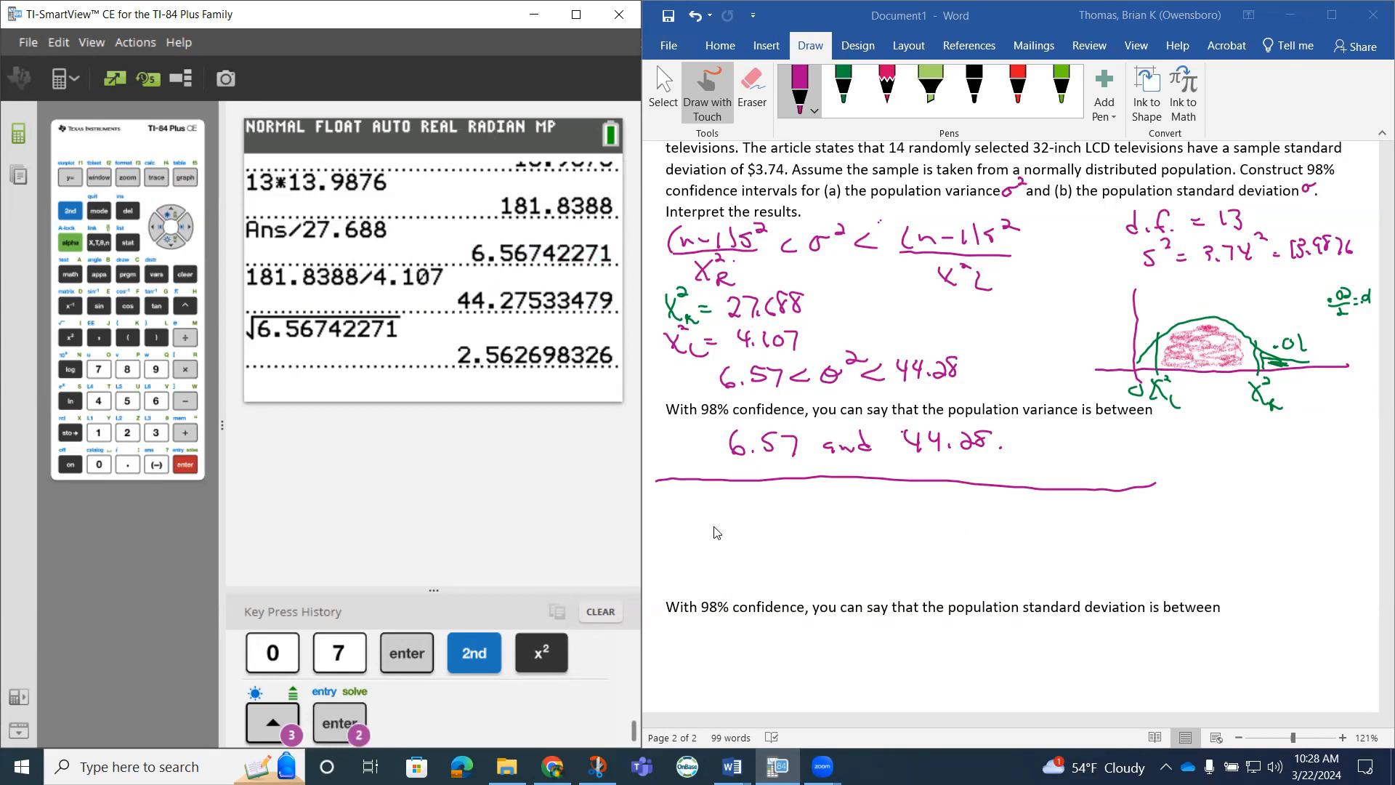
- Write 2.56 < σ < in the notes and compute √44.275 ≈ 6.654 on the calculator
mouse_move(703, 526)
mouse_down()
mouse_move(750, 550)
mouse_move(850, 534)
mouse_move(872, 512)
mouse_move(908, 532)
mouse_up()
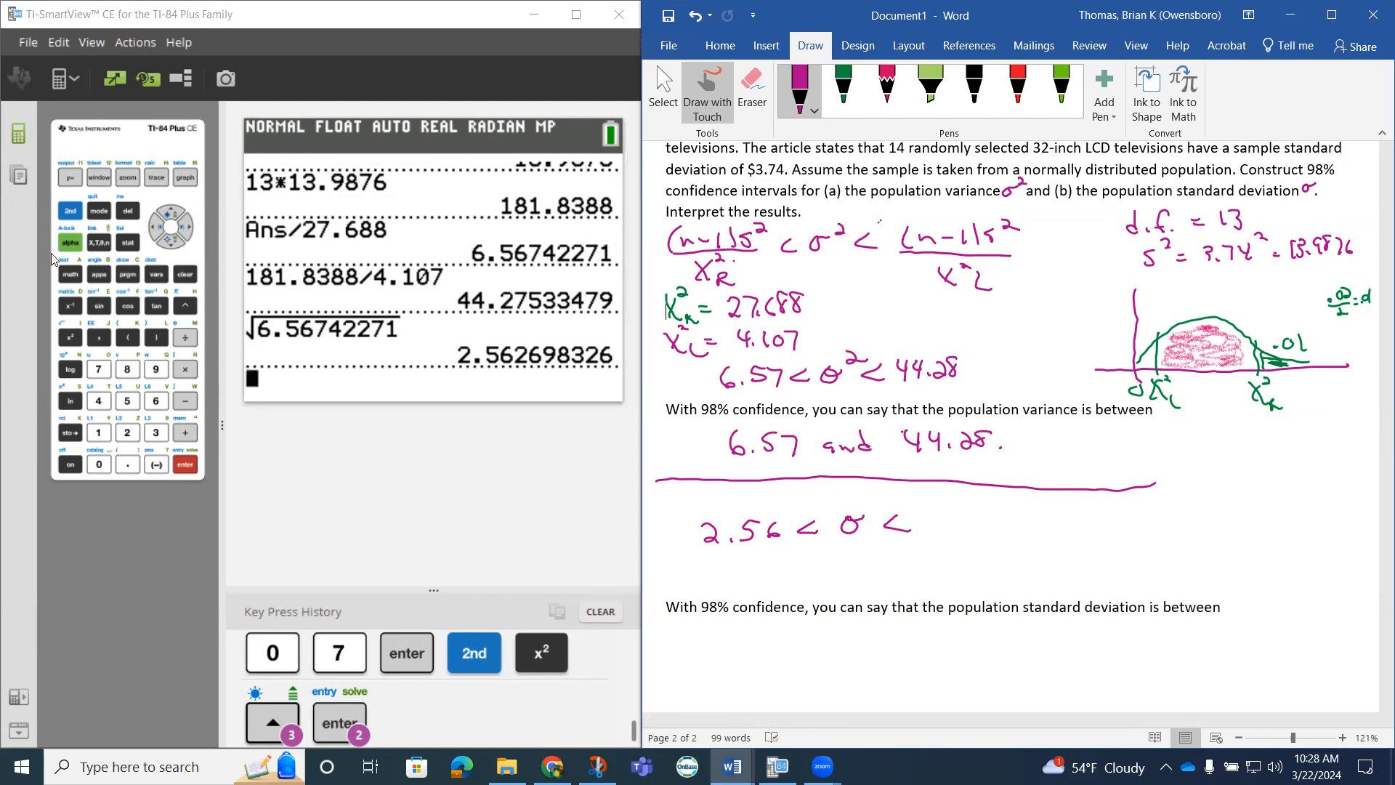
click(70, 214)
click(70, 337)
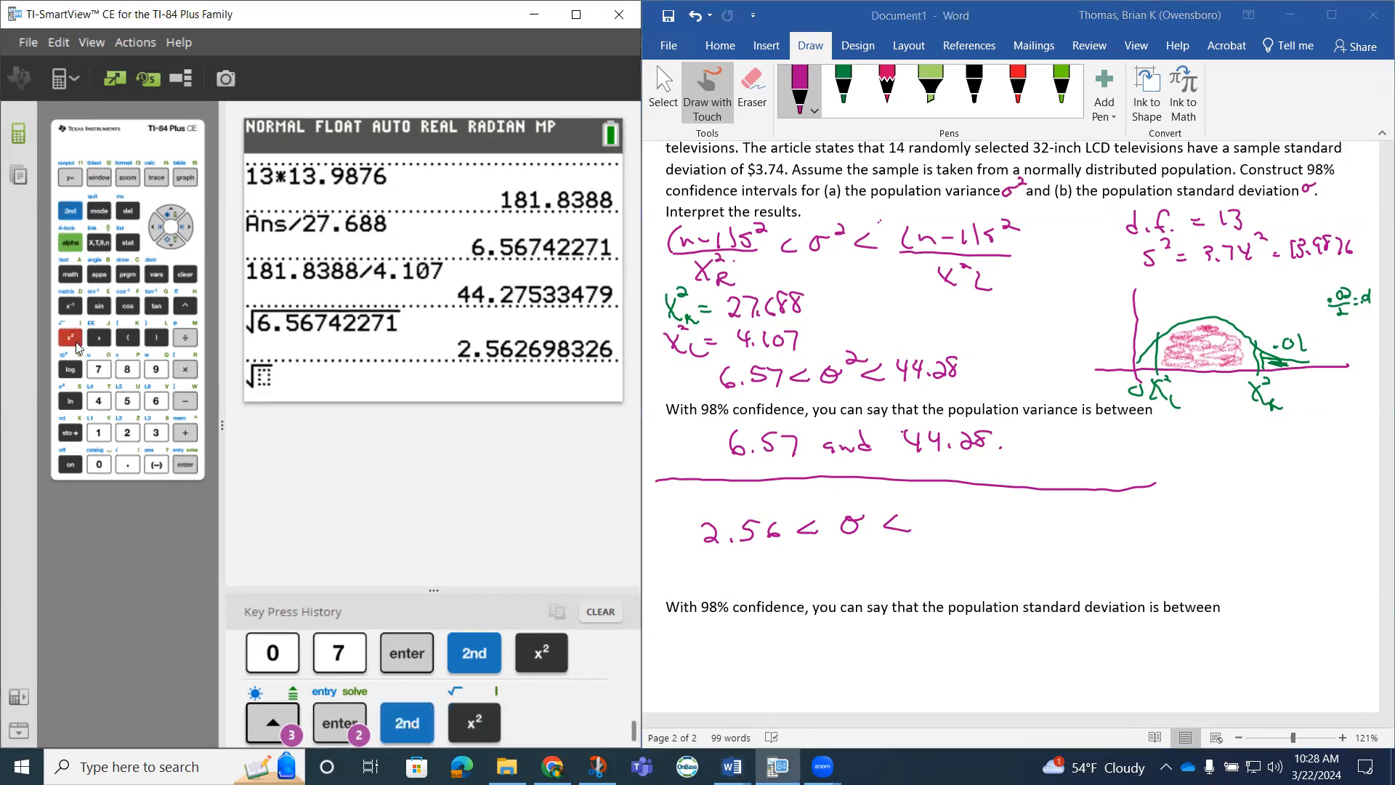
click(173, 214)
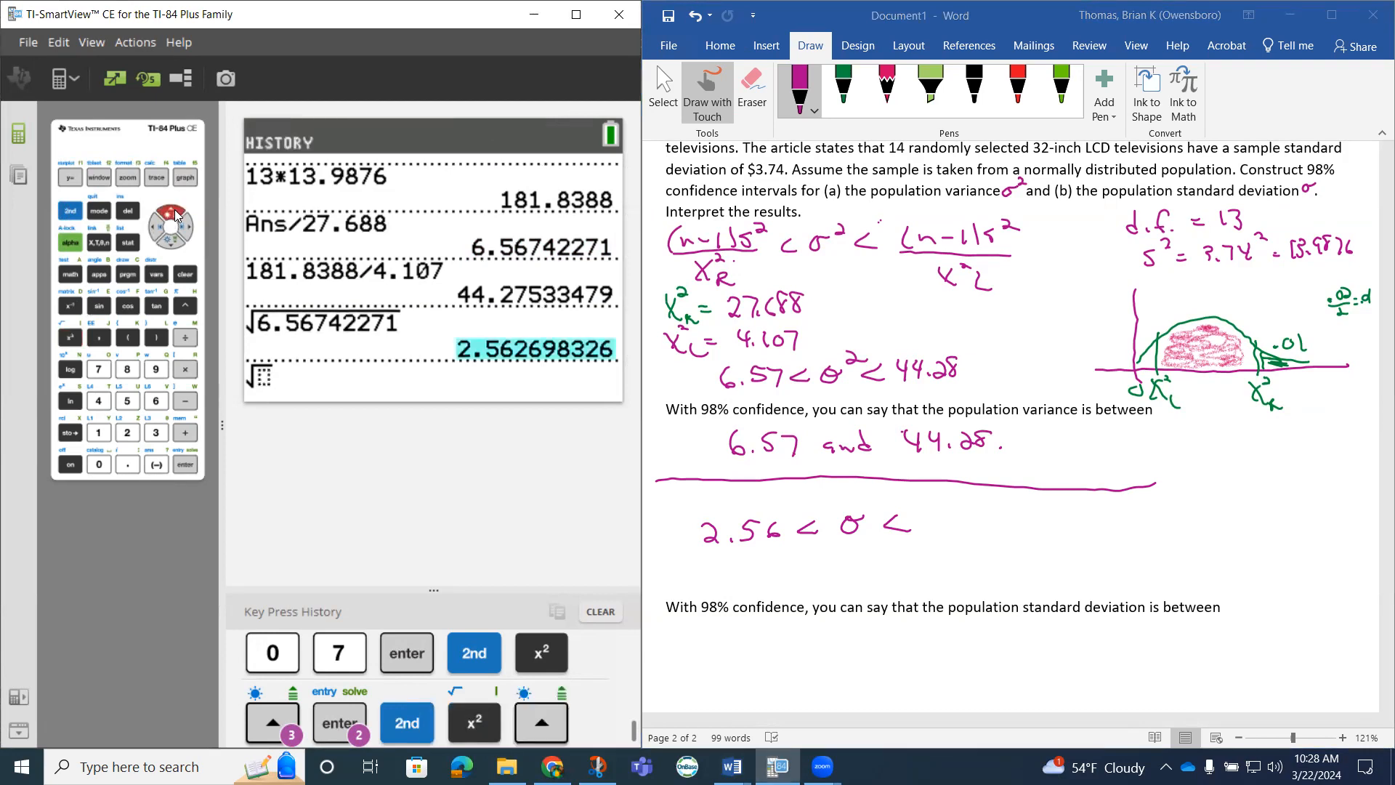
click(175, 214)
click(188, 466)
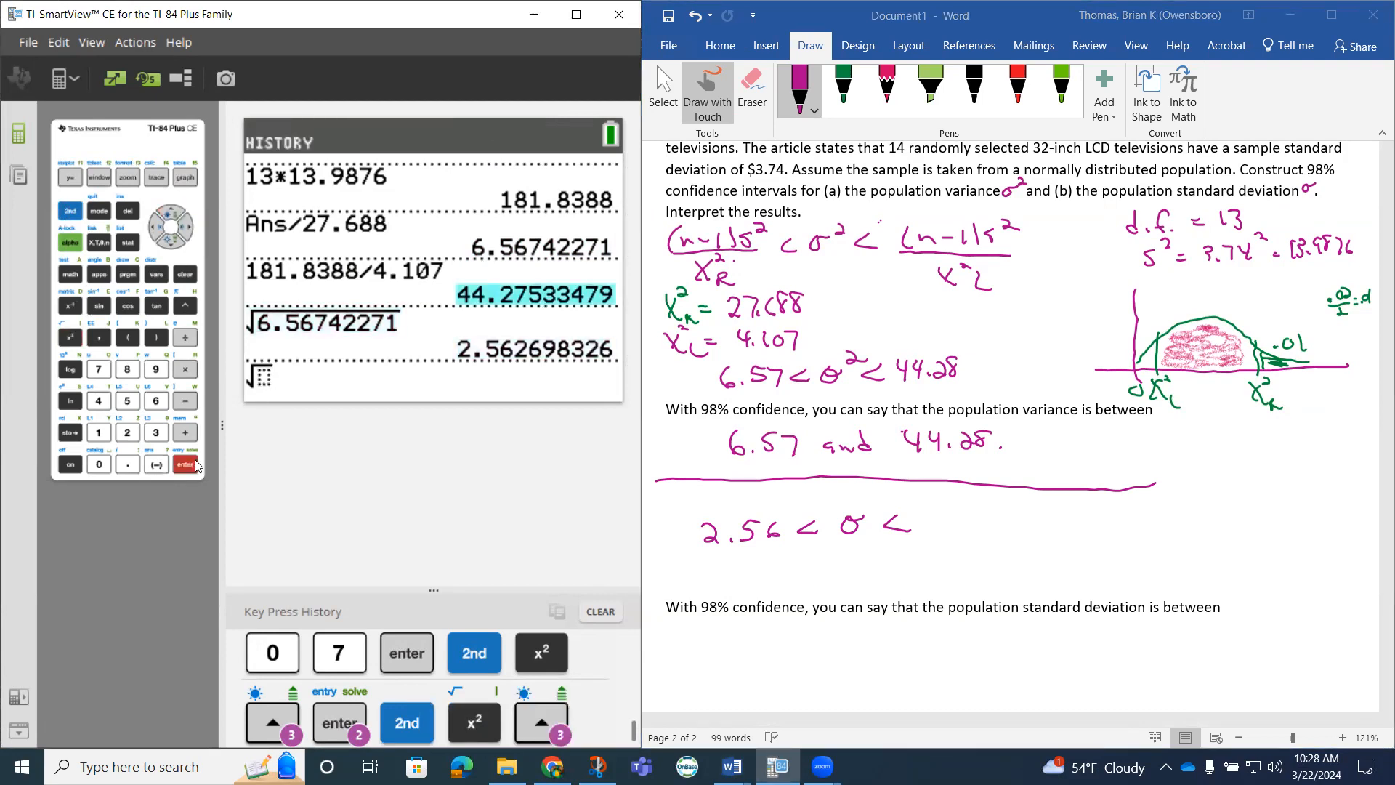
click(187, 466)
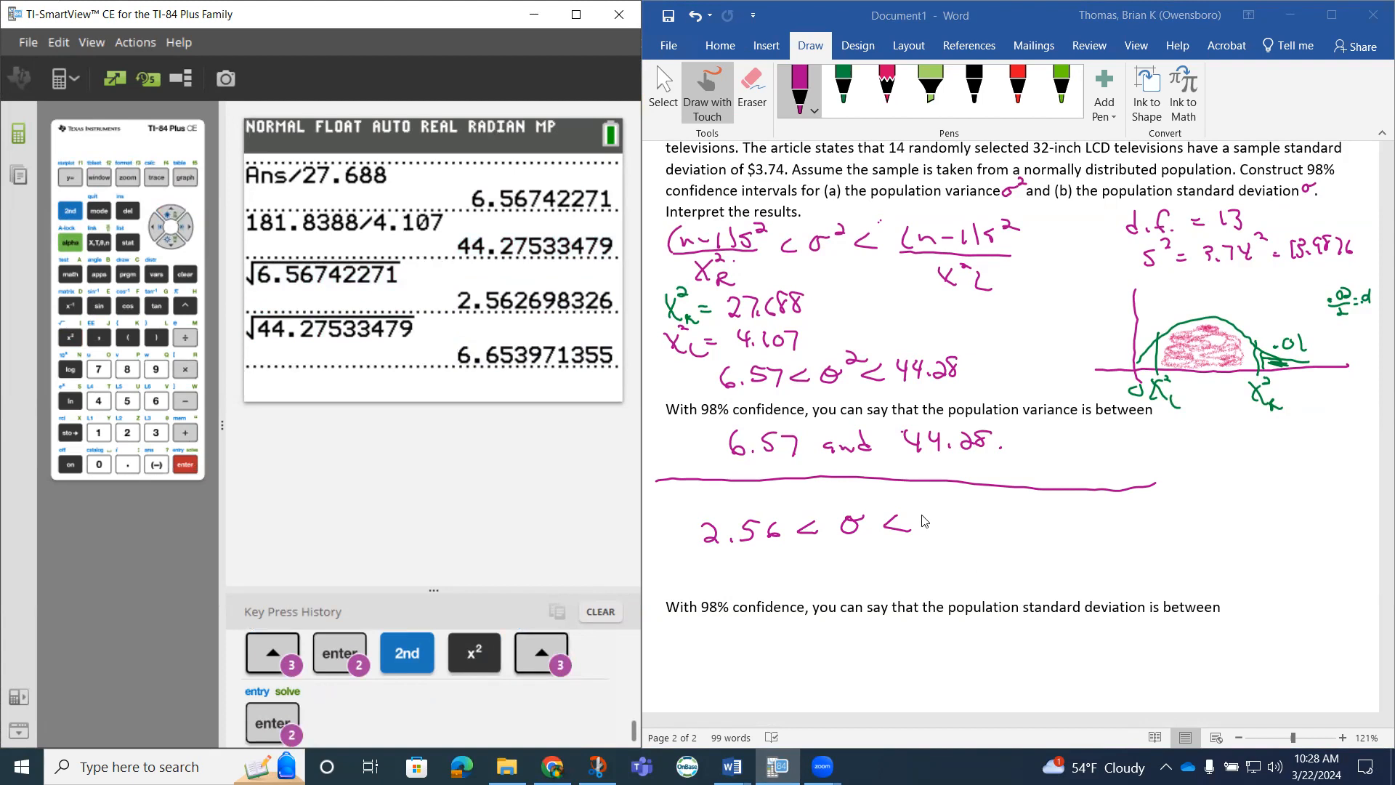
- Ink '6.65' as σ's upper bound and end the standard deviation sentence with '2.56 and 6.65.'
mouse_move(936, 512)
mouse_down()
mouse_move(933, 540)
mouse_move(982, 538)
mouse_up()
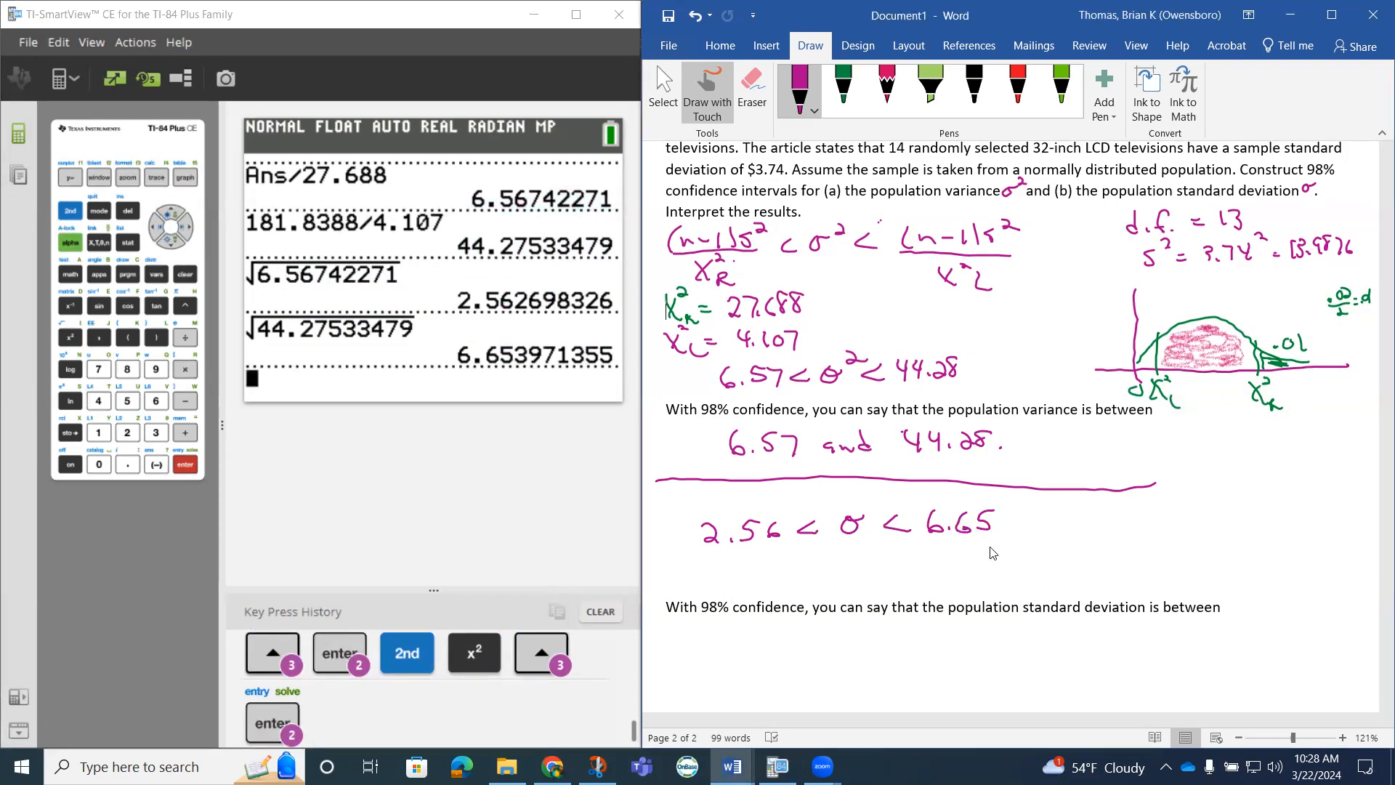
scroll(993, 553, down, 3)
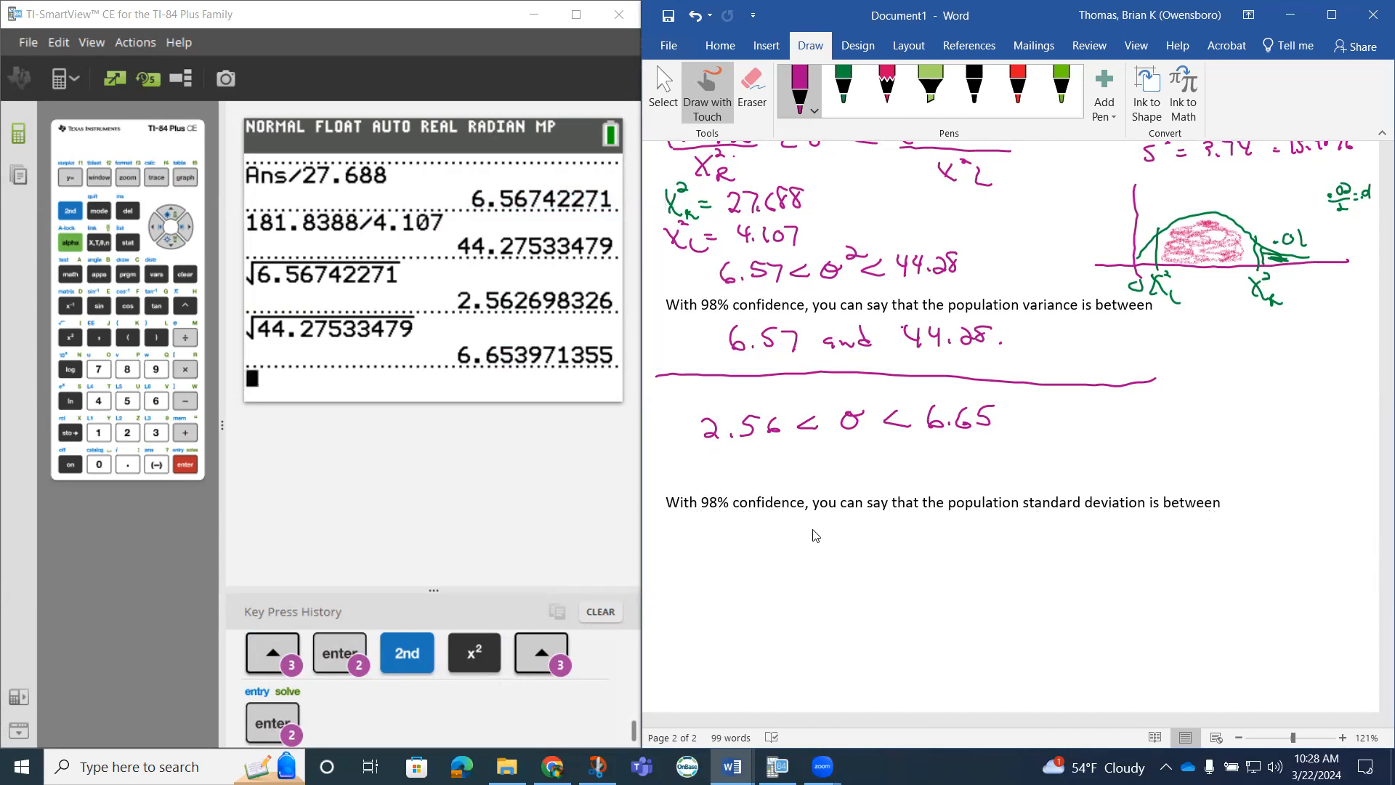
mouse_move(816, 527)
mouse_down()
mouse_move(838, 550)
mouse_move(926, 549)
mouse_move(939, 527)
mouse_move(968, 547)
mouse_move(1016, 542)
mouse_up()
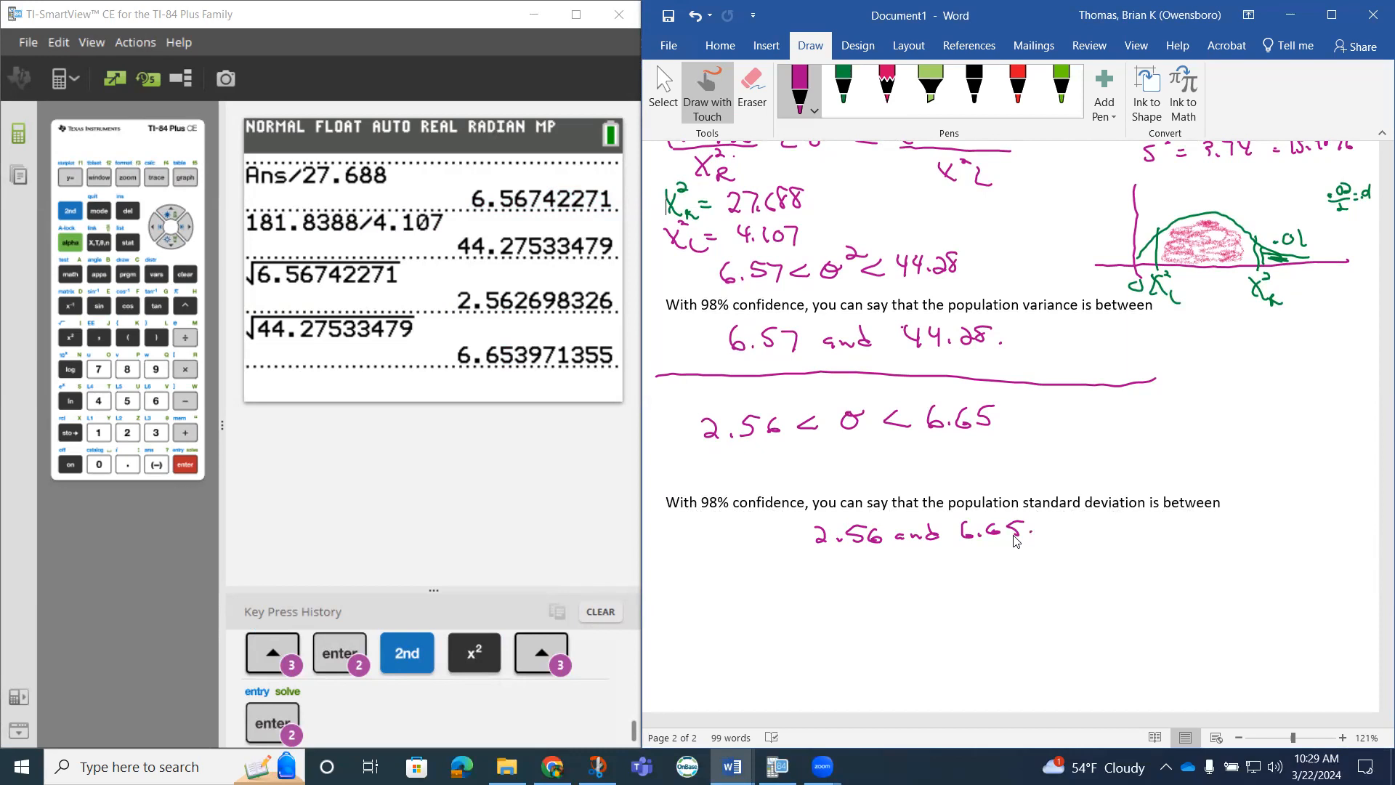
scroll(1016, 541, up, 2)
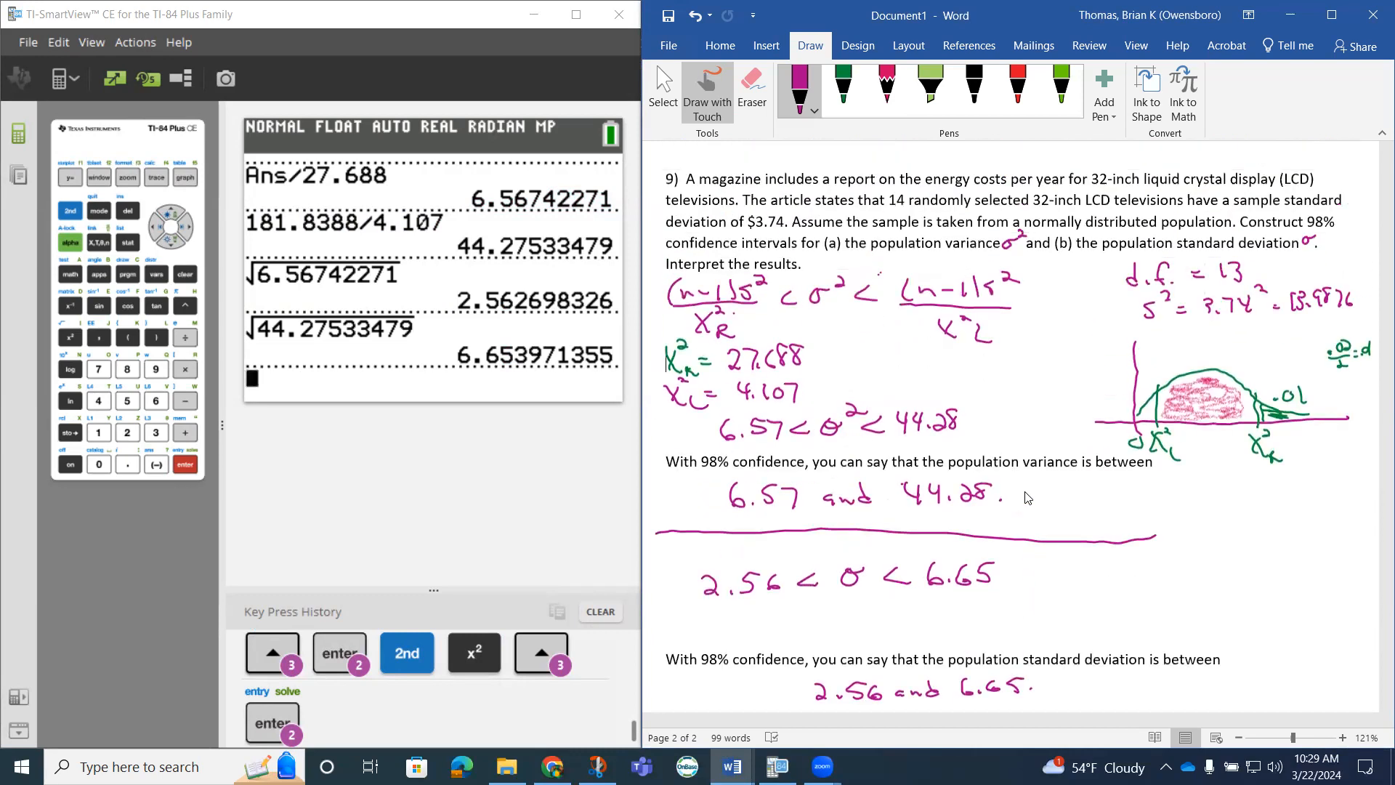
scroll(982, 436, up, 3)
scroll(828, 436, down, 2)
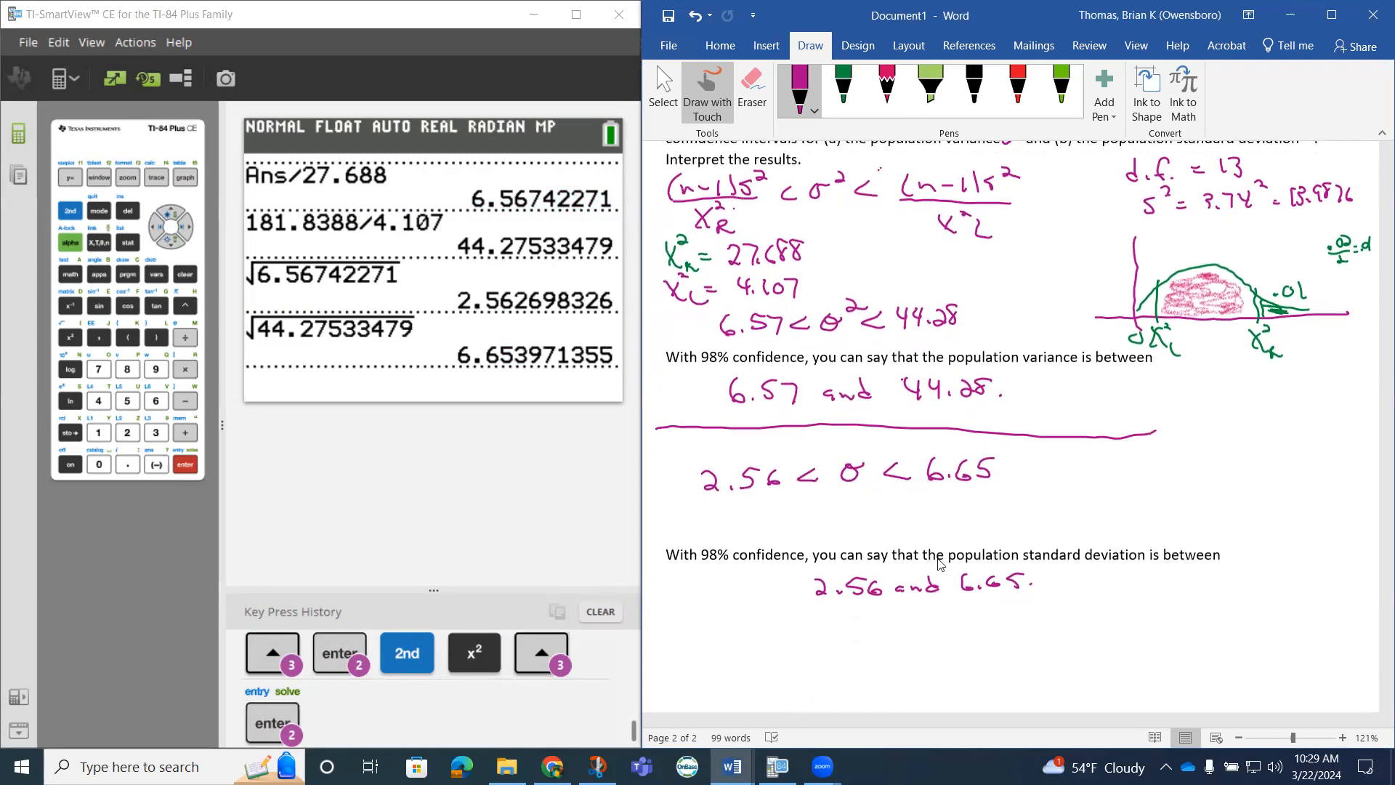
scroll(971, 569, down, 2)
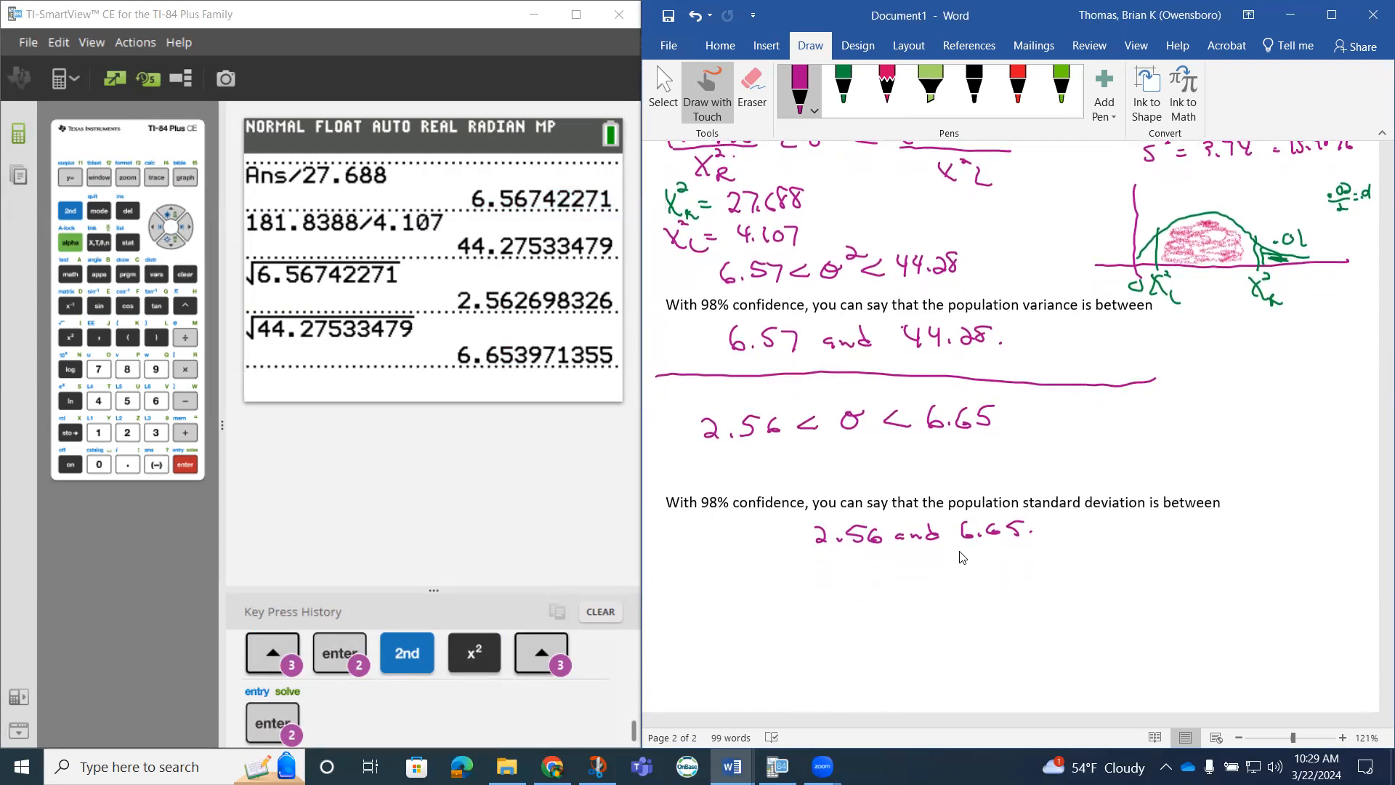
scroll(951, 548, down, 1)
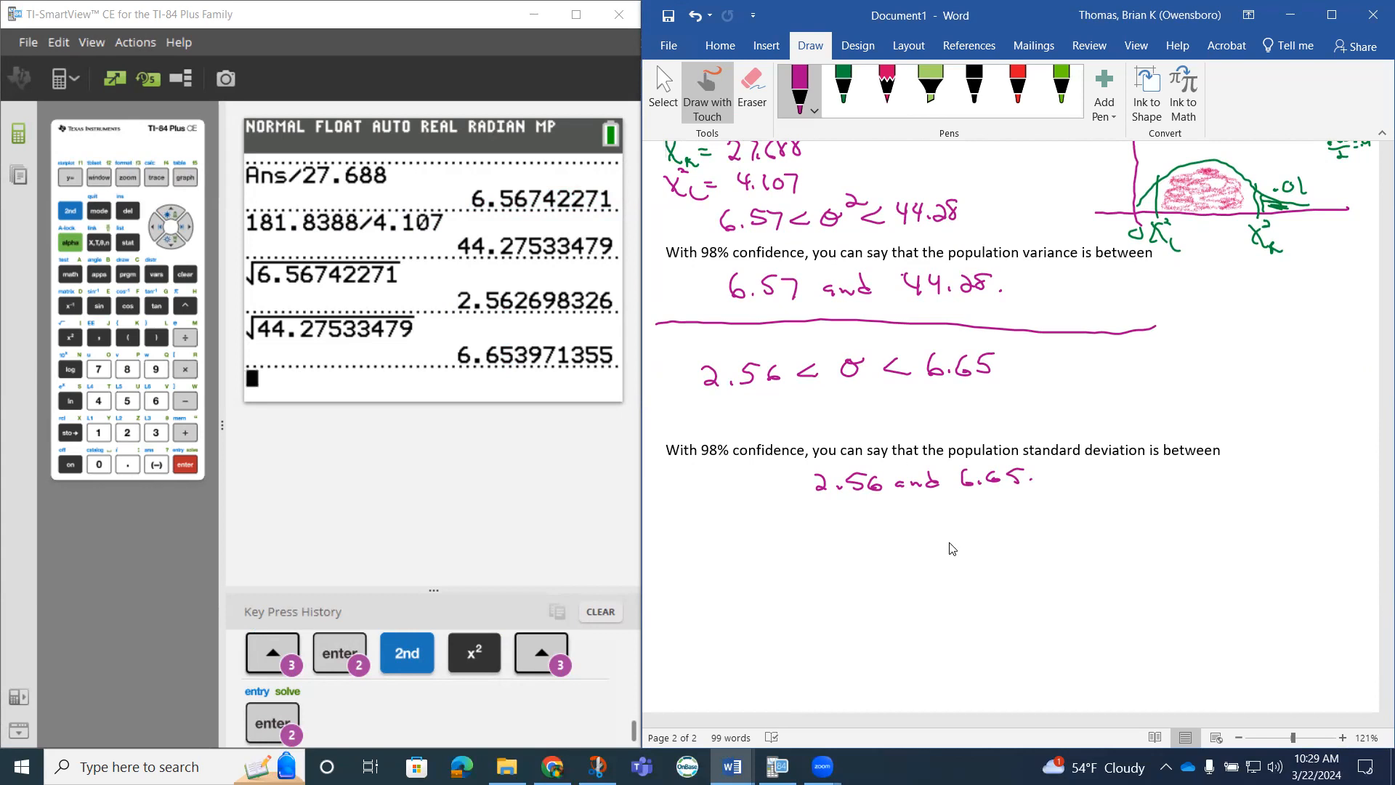
scroll(952, 548, up, 4)
scroll(951, 549, up, 2)
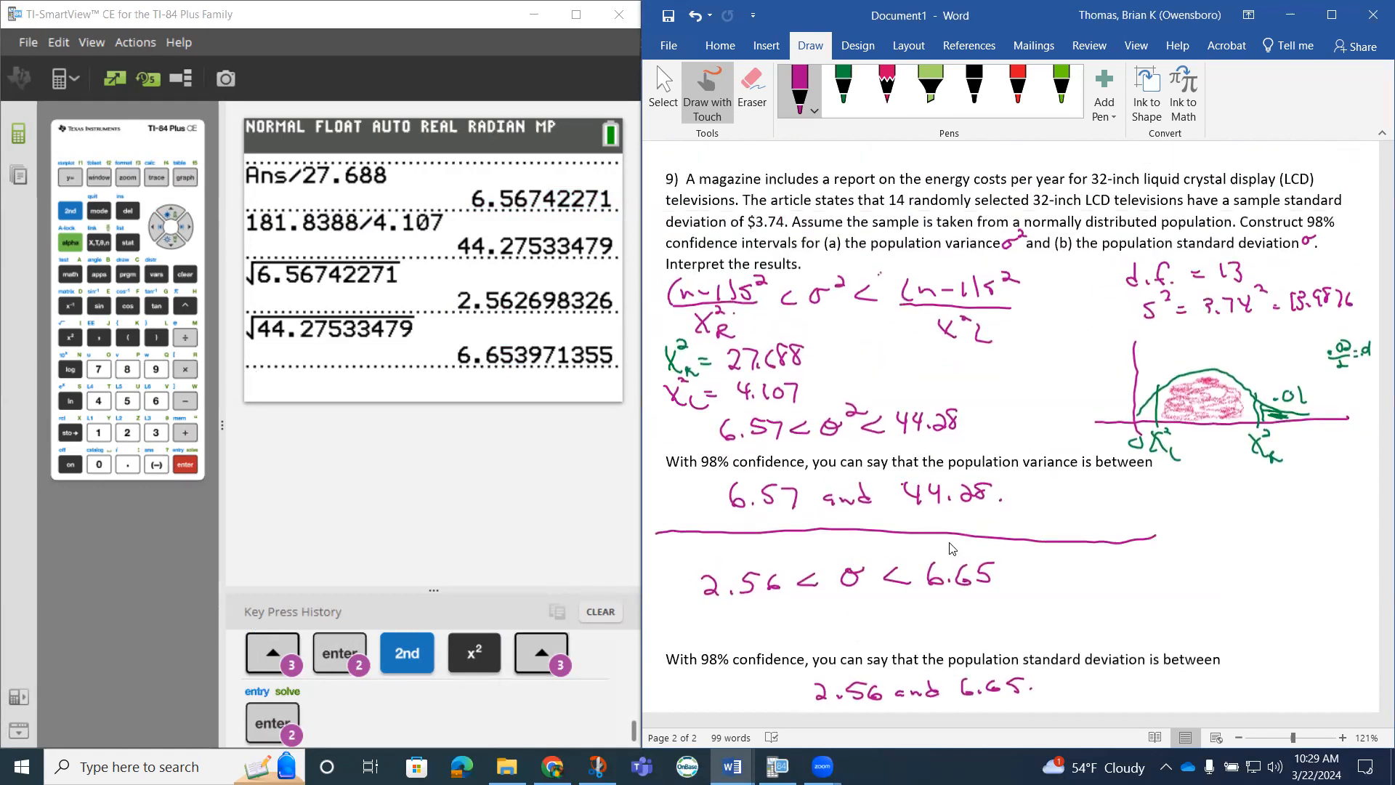